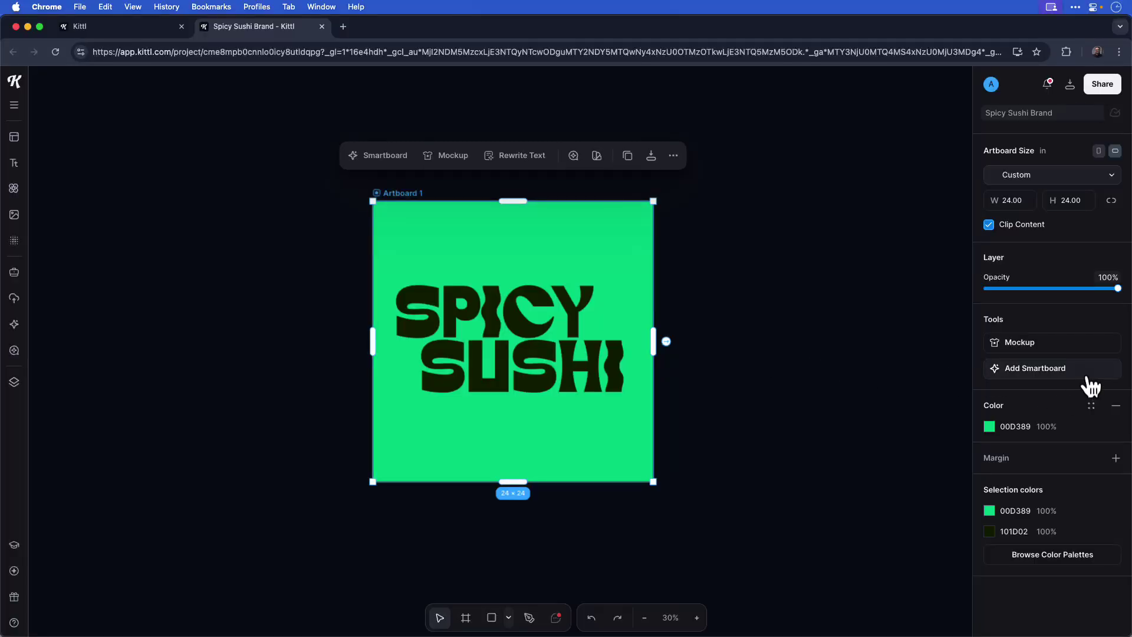
Add a Smartboard from the Spicy Sushi artboard and generate a takeout box mockup using brand colors #00d389ff and #101D02.
{"action": "left_click", "coordinate": [1087, 372]}
{"action": "left_click", "coordinate": [1012, 240]}
{"action": "key", "text": "super+v"}
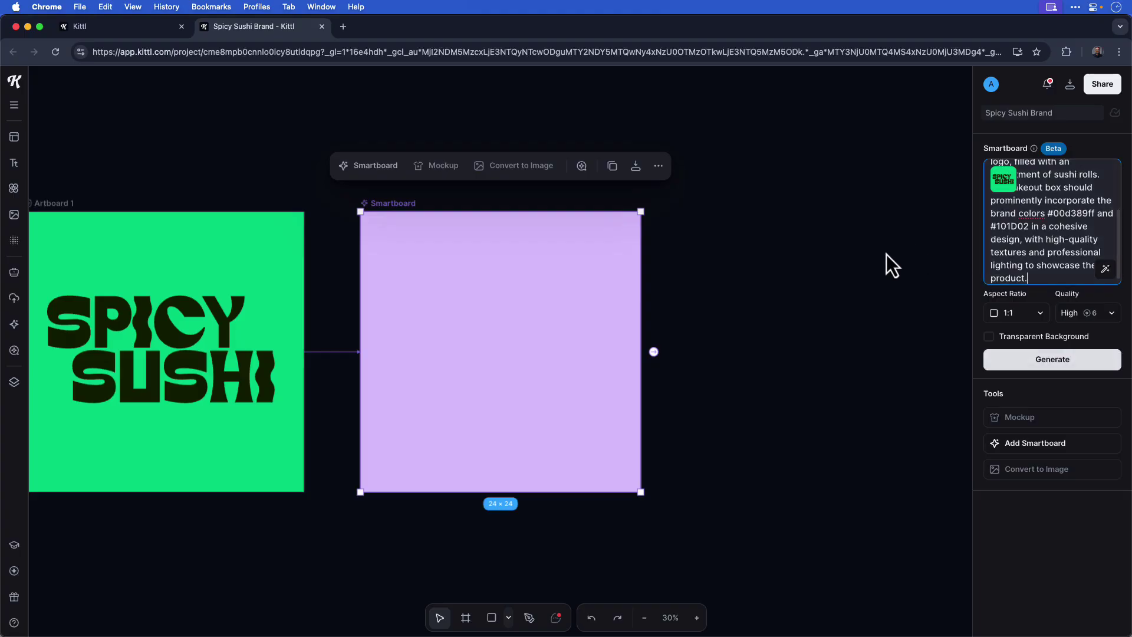
{"action": "left_click", "coordinate": [1055, 362]}
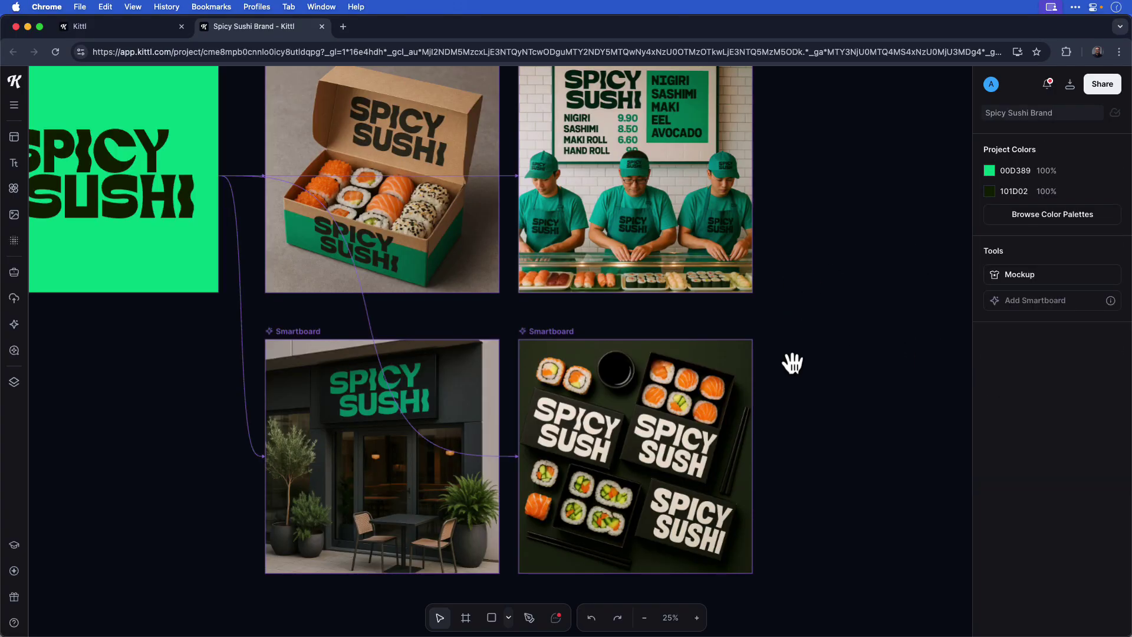
{"action": "left_click_drag", "start_coordinate": [791, 361], "coordinate": [873, 393]}
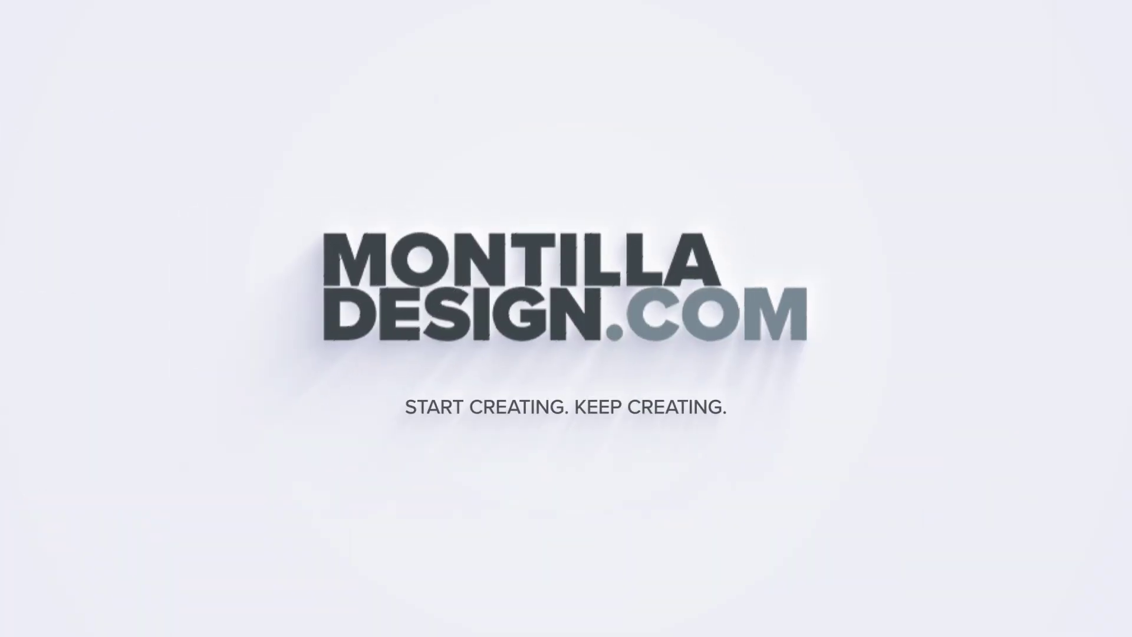
Browse the full Kittl Flows template collection and pick the Brand Creator template.
{"action": "scroll", "coordinate": [149, 480], "scroll_direction": "down", "scroll_amount": 5}
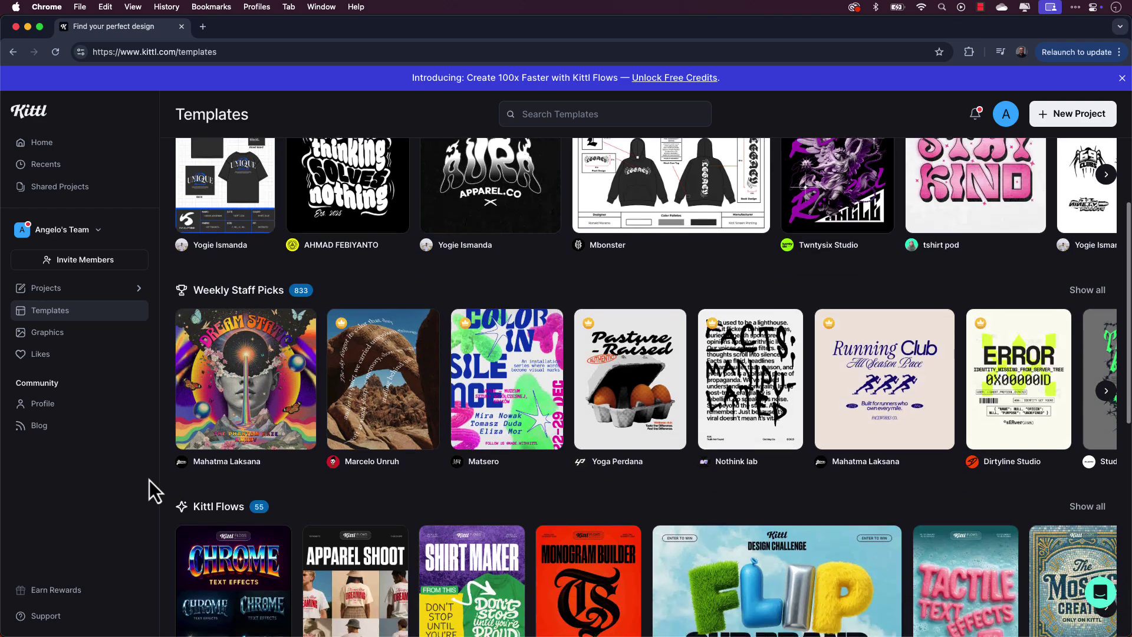
{"action": "scroll", "coordinate": [150, 480], "scroll_direction": "down", "scroll_amount": 2}
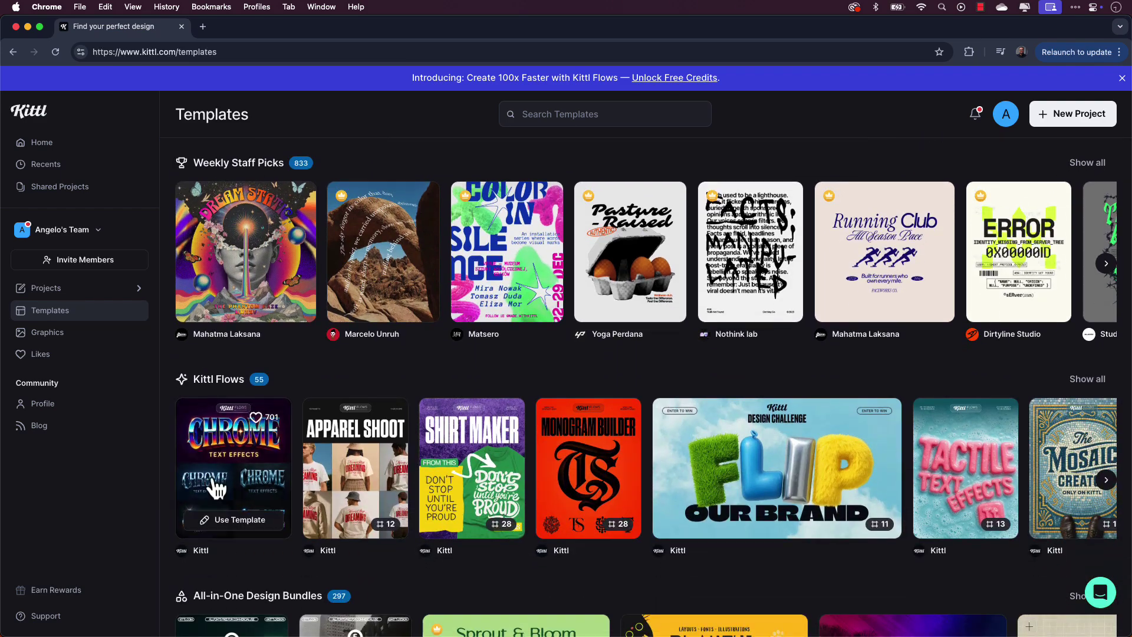
{"action": "mouse_move", "coordinate": [492, 483]}
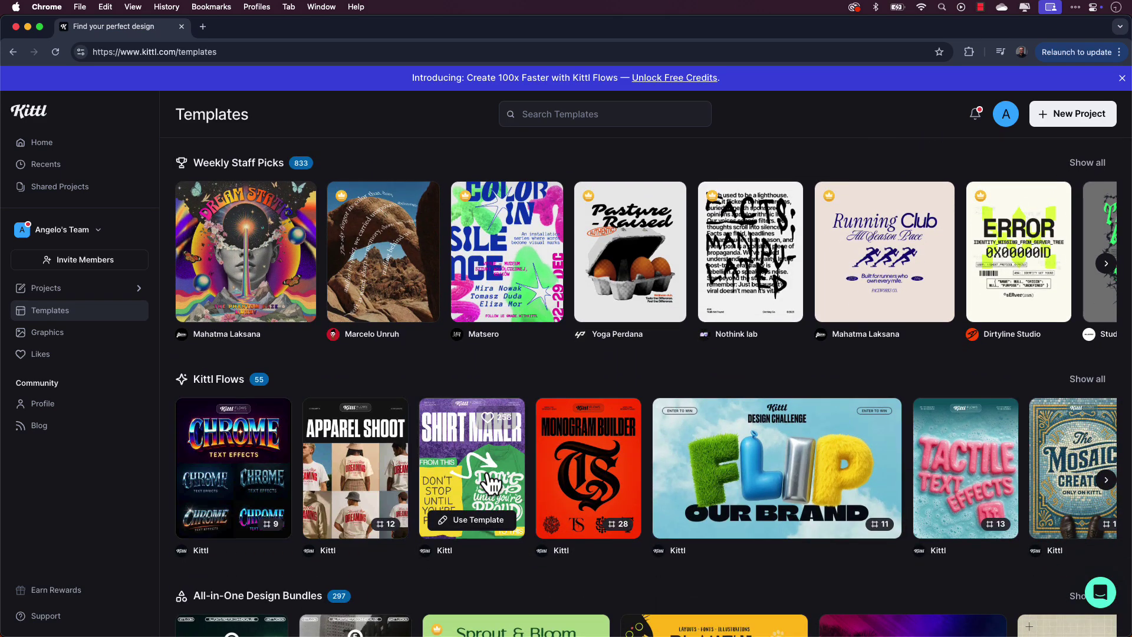
{"action": "left_click", "coordinate": [1089, 380]}
{"action": "scroll", "coordinate": [657, 418], "scroll_direction": "down", "scroll_amount": 2}
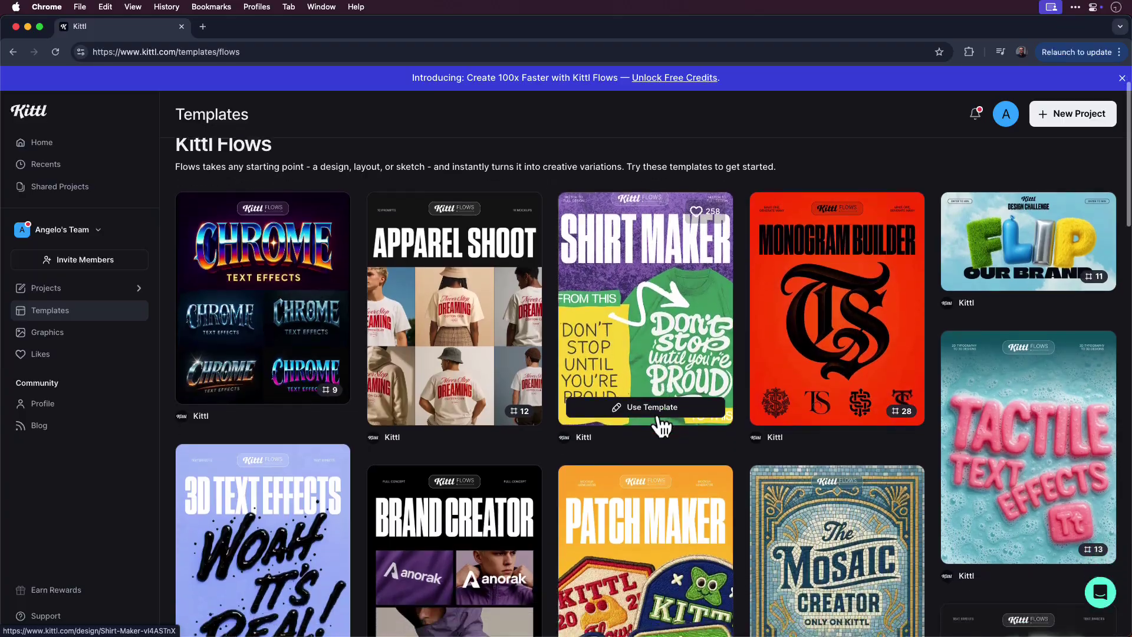
{"action": "scroll", "coordinate": [660, 425], "scroll_direction": "down", "scroll_amount": 2}
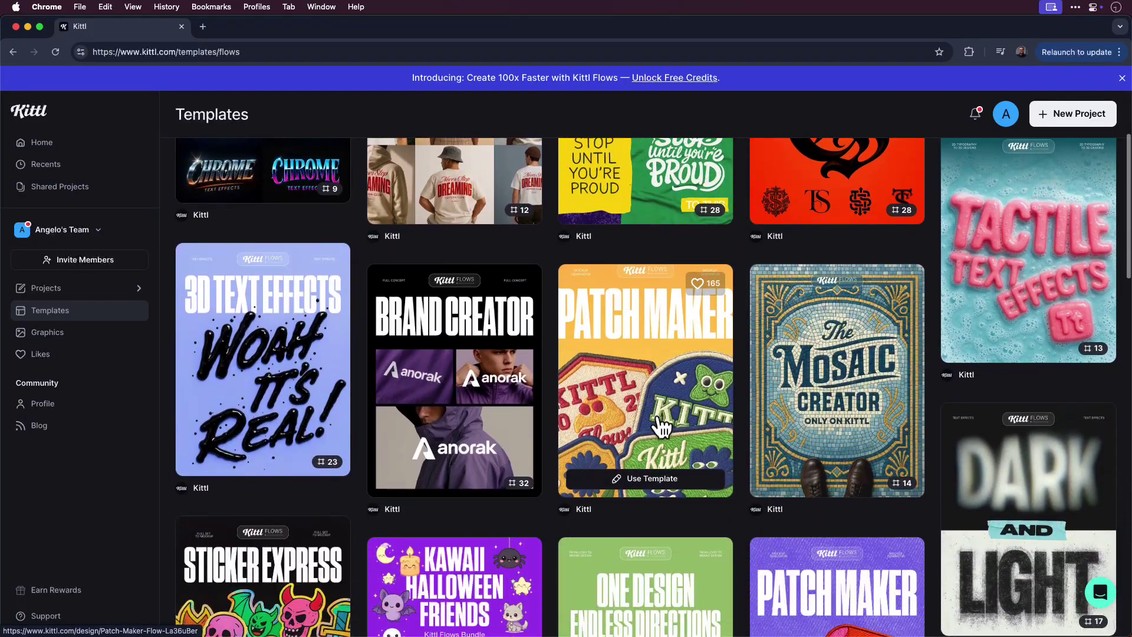
{"action": "left_click", "coordinate": [466, 479]}
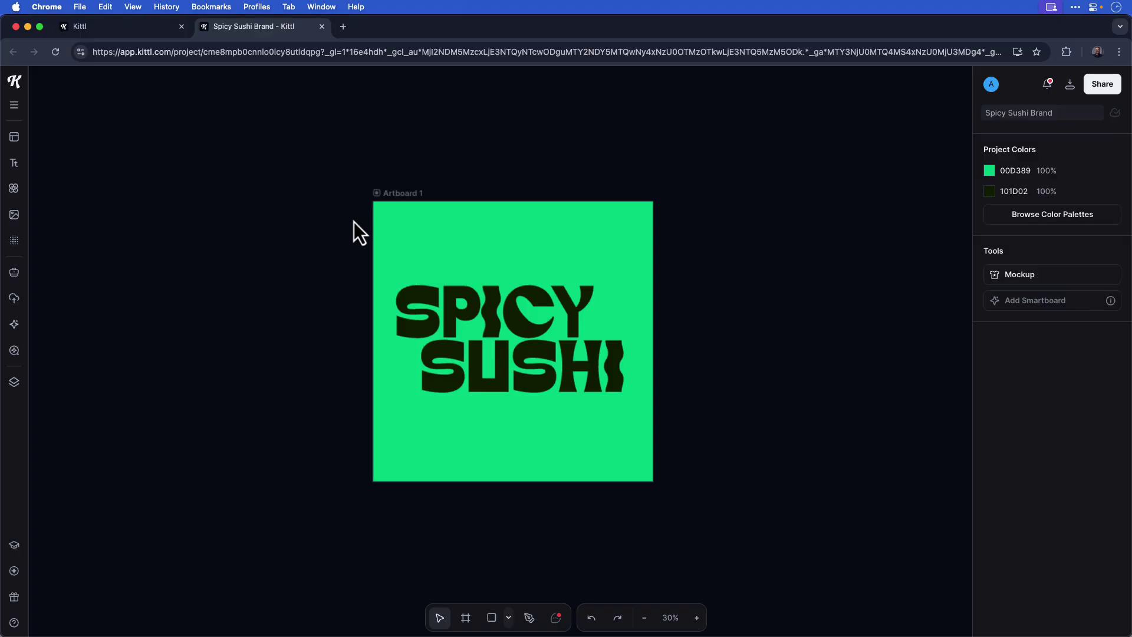
Add a Smartboard linked to the green Spicy Sushi logo artboard.
{"action": "left_click", "coordinate": [399, 193]}
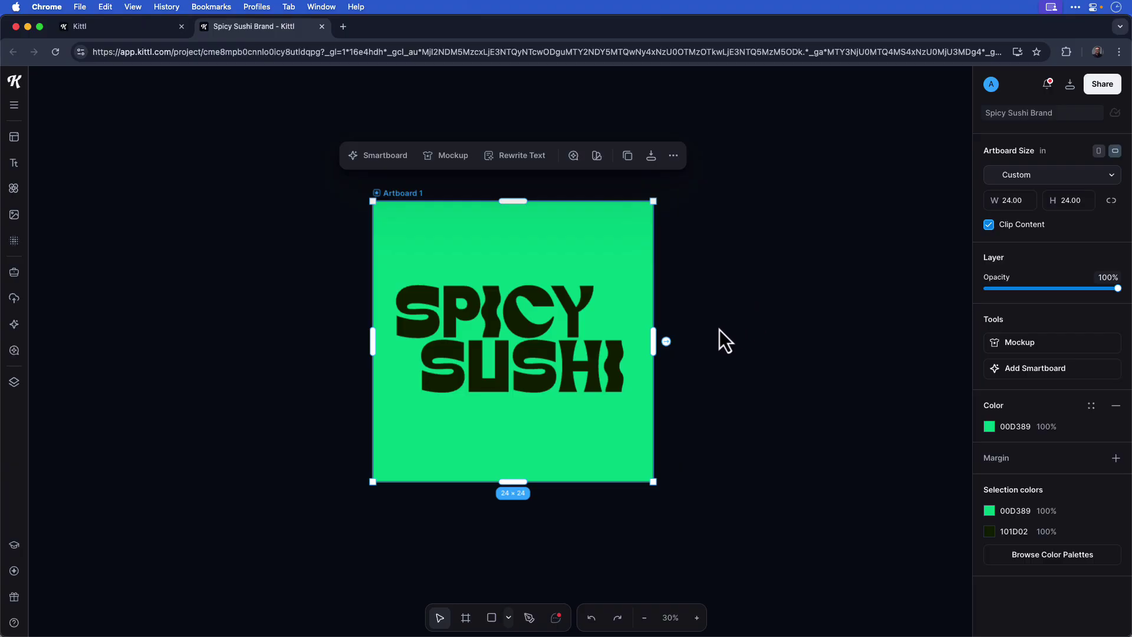
{"action": "mouse_move", "coordinate": [666, 342]}
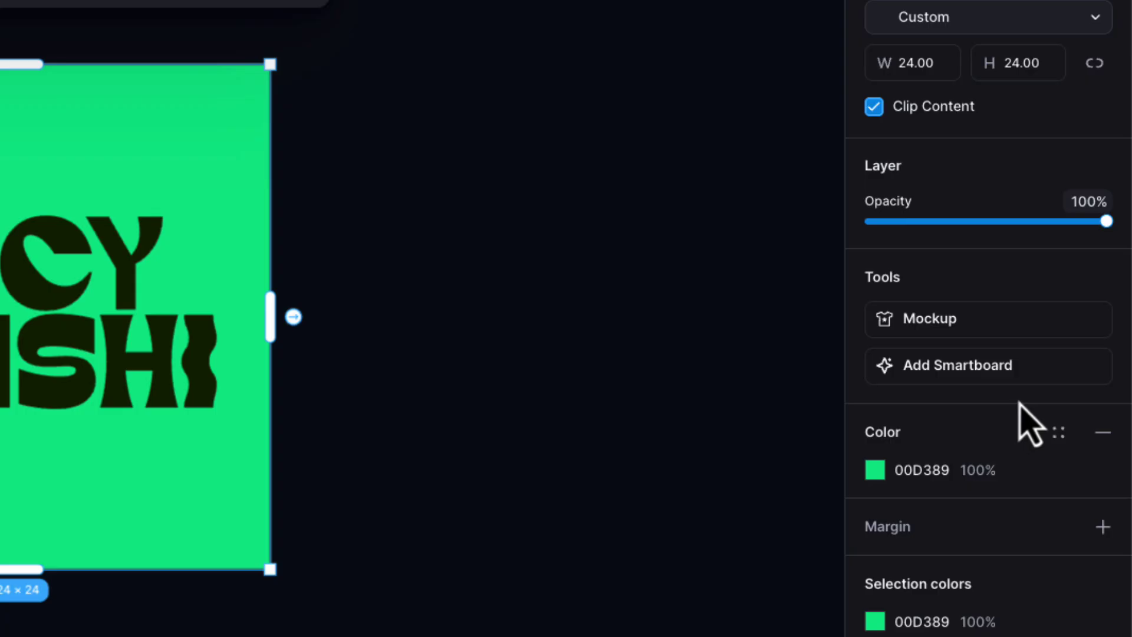
{"action": "left_click", "coordinate": [1052, 378]}
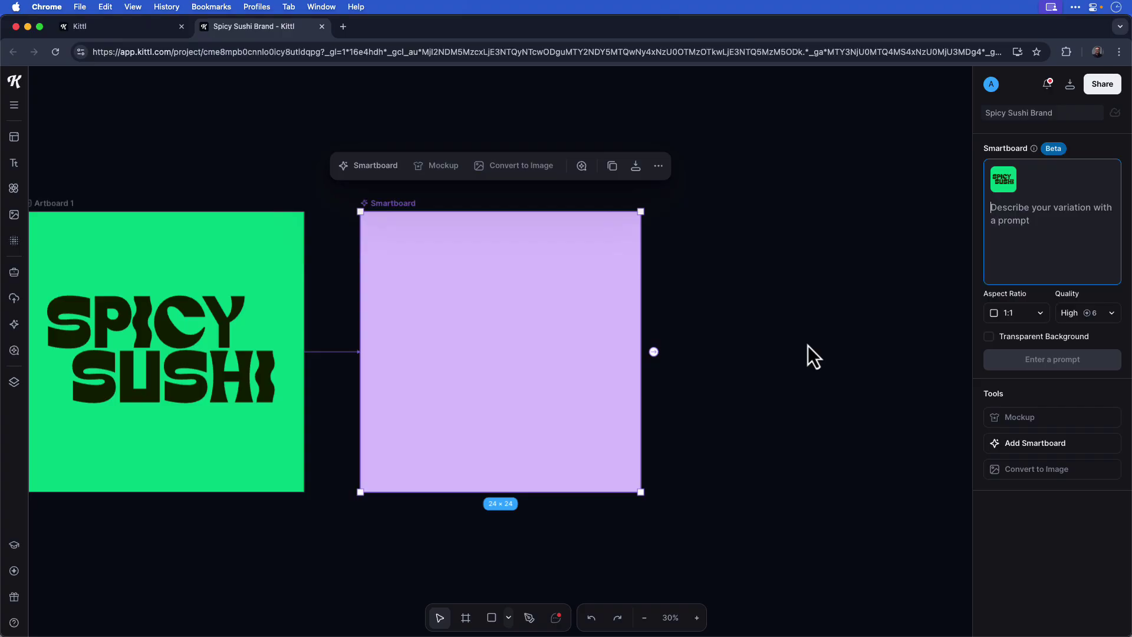
Generate the Smartboard from a prompt for a realistic cardboard packaging box mockup with the logo, assorted sushi rolls and brand colors #00d389ff and #101D02.
{"action": "left_click", "coordinate": [1011, 240]}
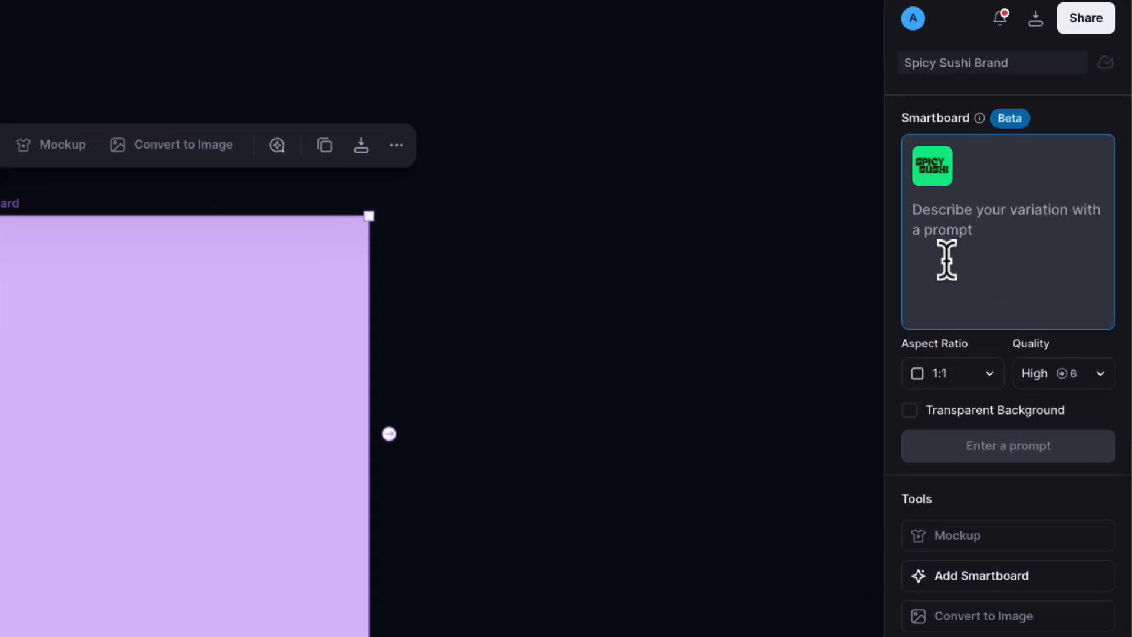
{"action": "key", "text": "ctrl+v"}
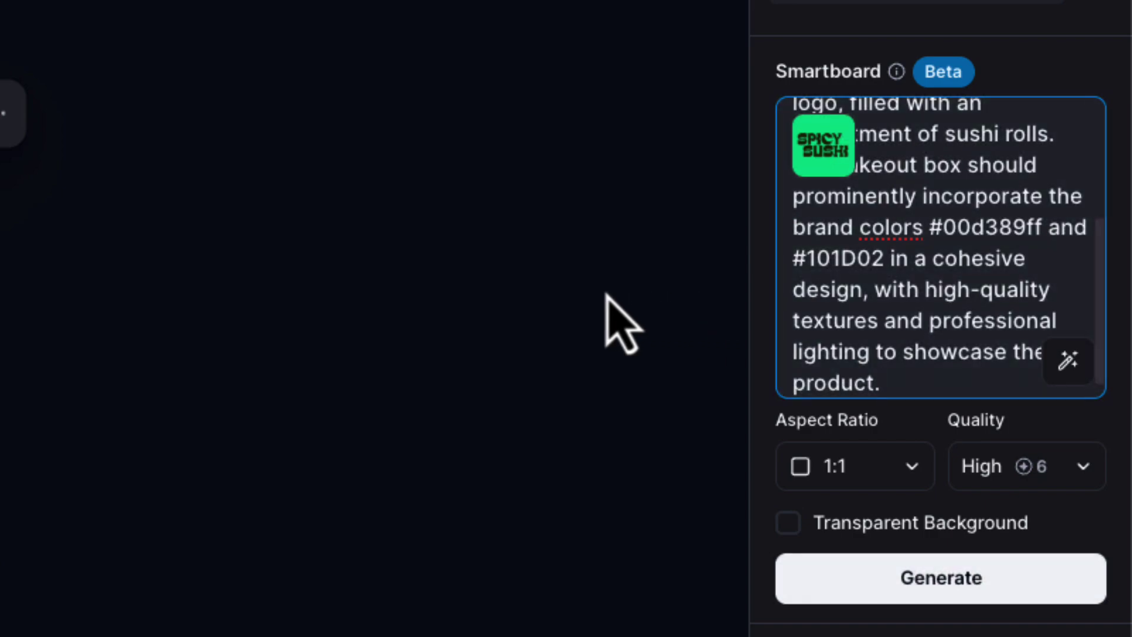
{"action": "scroll", "coordinate": [813, 270], "scroll_direction": "up", "scroll_amount": 5}
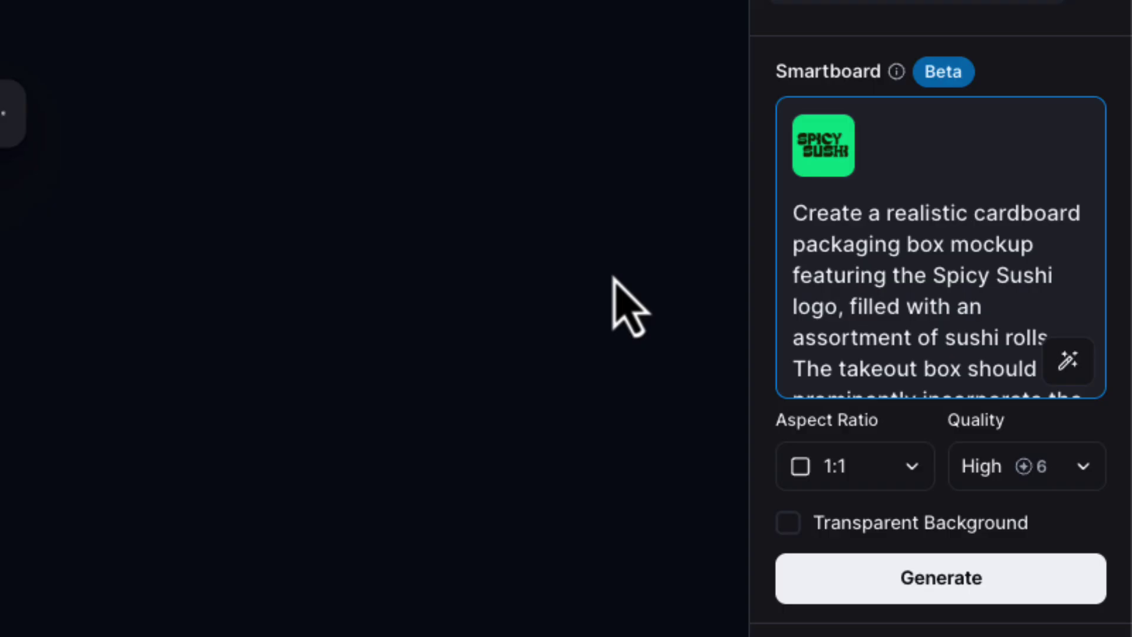
{"action": "scroll", "coordinate": [933, 277], "scroll_direction": "down", "scroll_amount": 2}
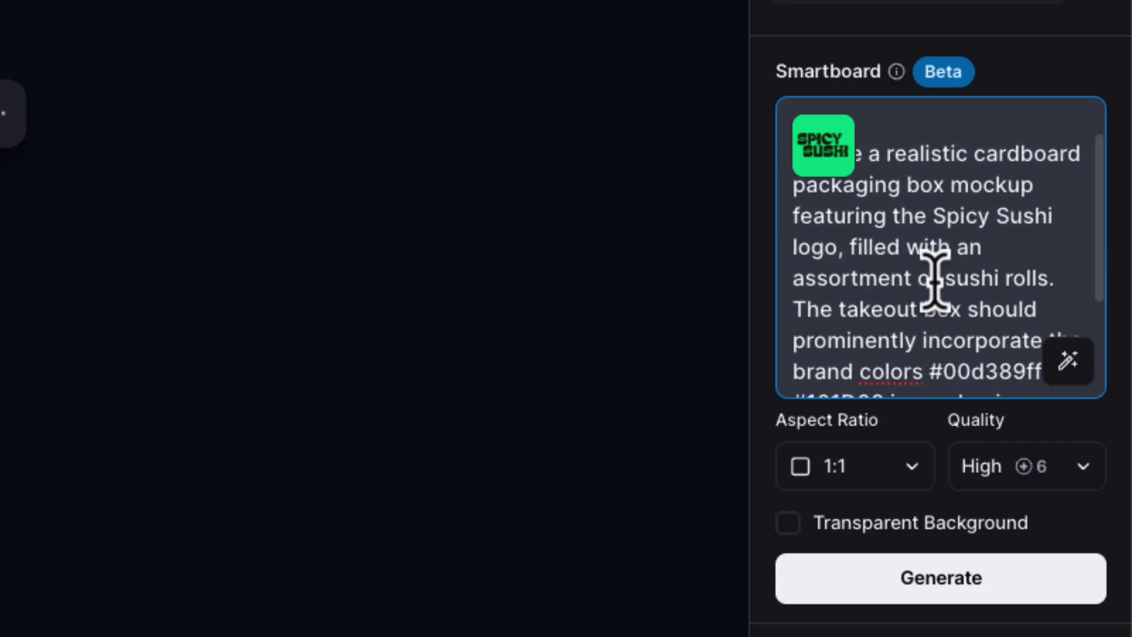
{"action": "scroll", "coordinate": [837, 283], "scroll_direction": "down", "scroll_amount": 3}
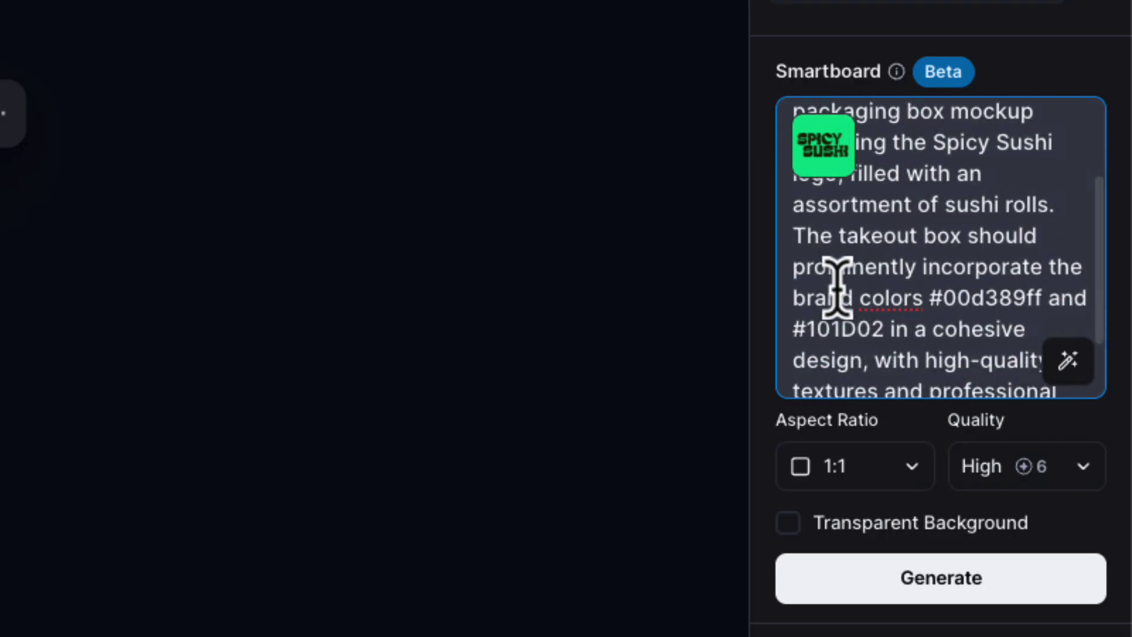
{"action": "scroll", "coordinate": [837, 283], "scroll_direction": "down", "scroll_amount": 2}
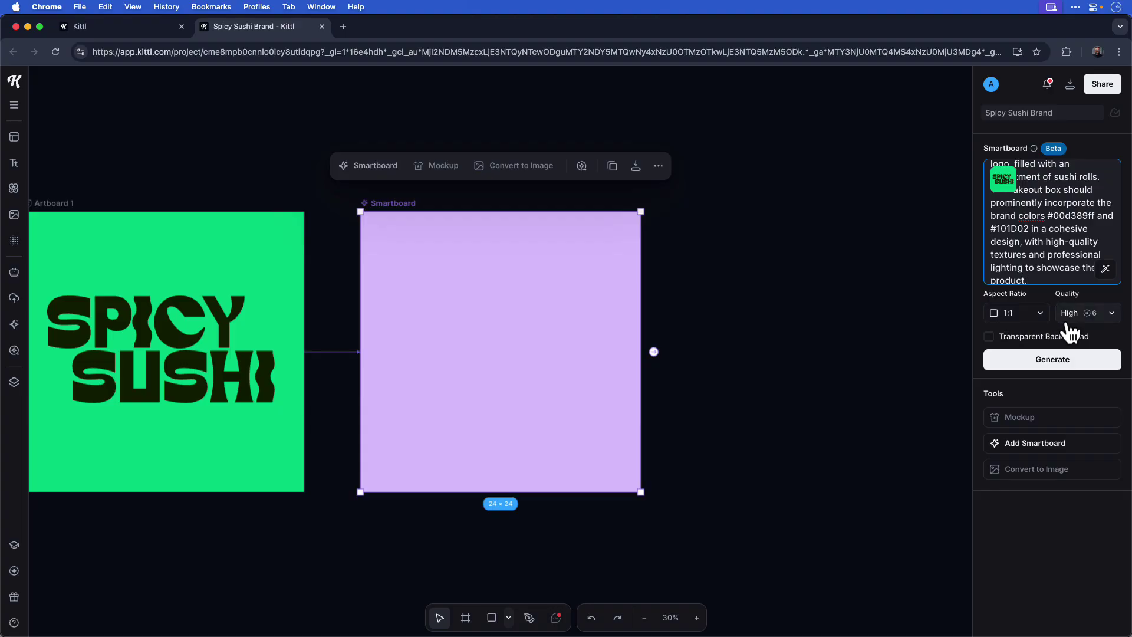
{"action": "left_click", "coordinate": [1051, 361]}
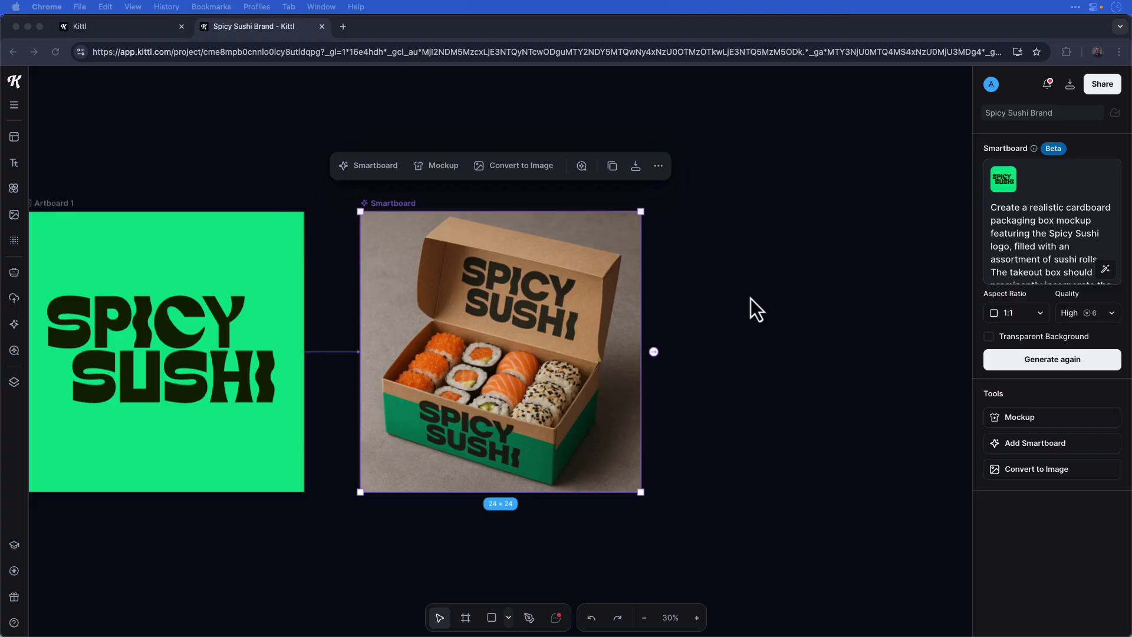
Add a second Smartboard from the logo artboard and generate a modern sushi restaurant exterior with a matte black logo sign, green plants and minimal outdoor furniture.
{"action": "left_click", "coordinate": [56, 204]}
{"action": "left_click", "coordinate": [1033, 369]}
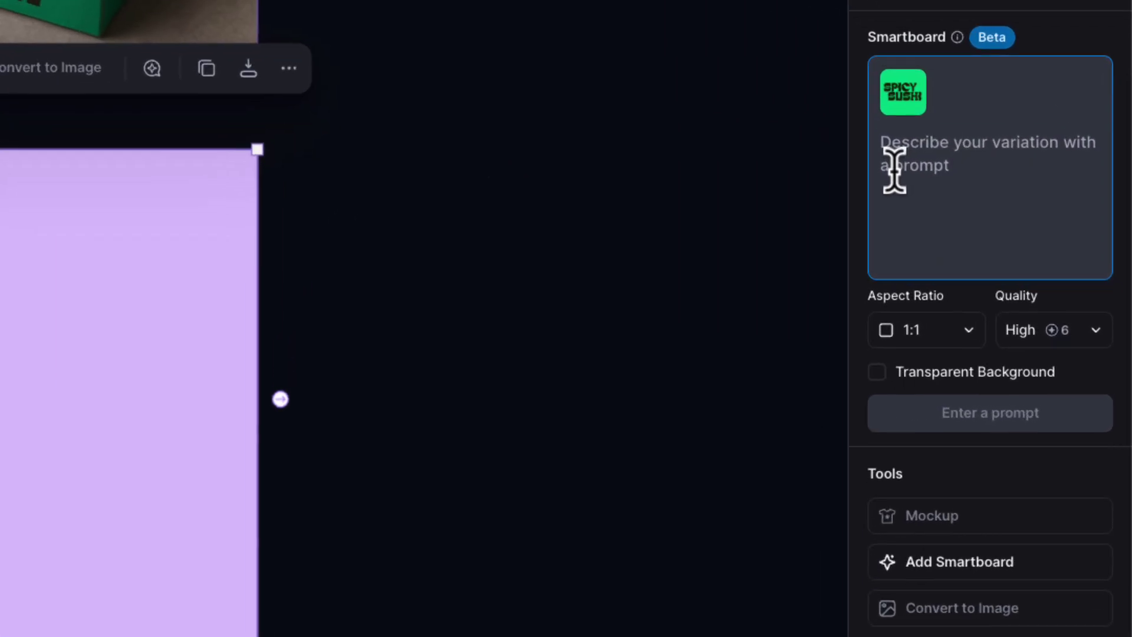
{"action": "type", "text": "Capture an exterior shot of a modern sushi restaurant featuring a matte black sign with a clearly visible logo, complemented by green plants and minimal, stylish outdoor furniture. Ensure professional architectural photography quality with balanced lighting and sharp focus on key details."}
{"action": "scroll", "coordinate": [948, 182], "scroll_direction": "up", "scroll_amount": 3}
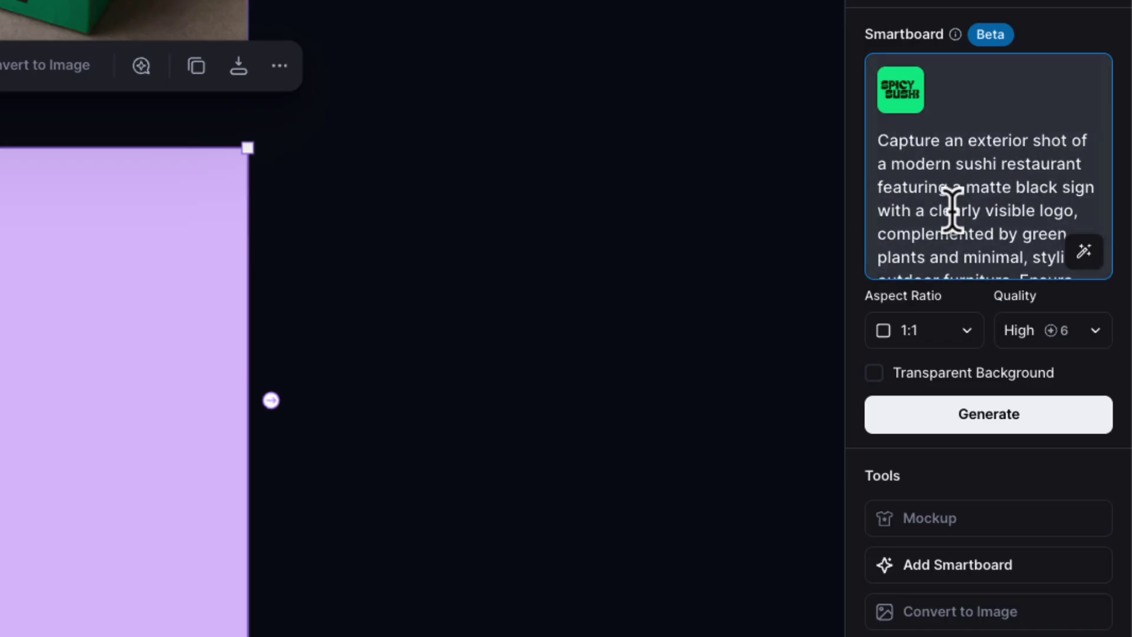
{"action": "scroll", "coordinate": [954, 214], "scroll_direction": "down", "scroll_amount": 1}
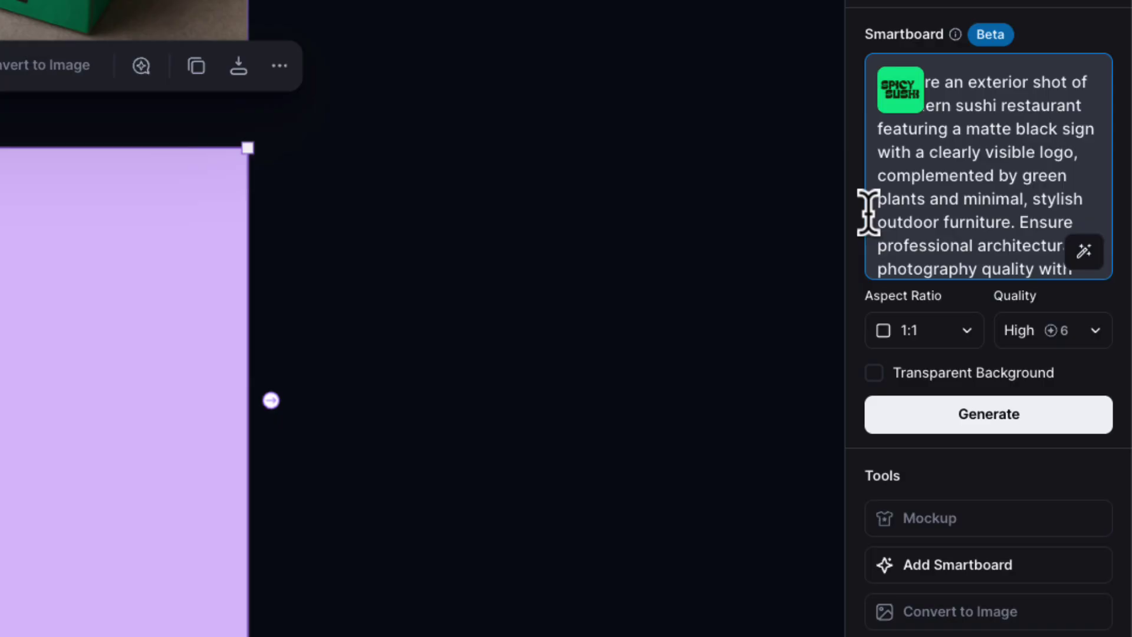
{"action": "scroll", "coordinate": [907, 203], "scroll_direction": "down", "scroll_amount": 2}
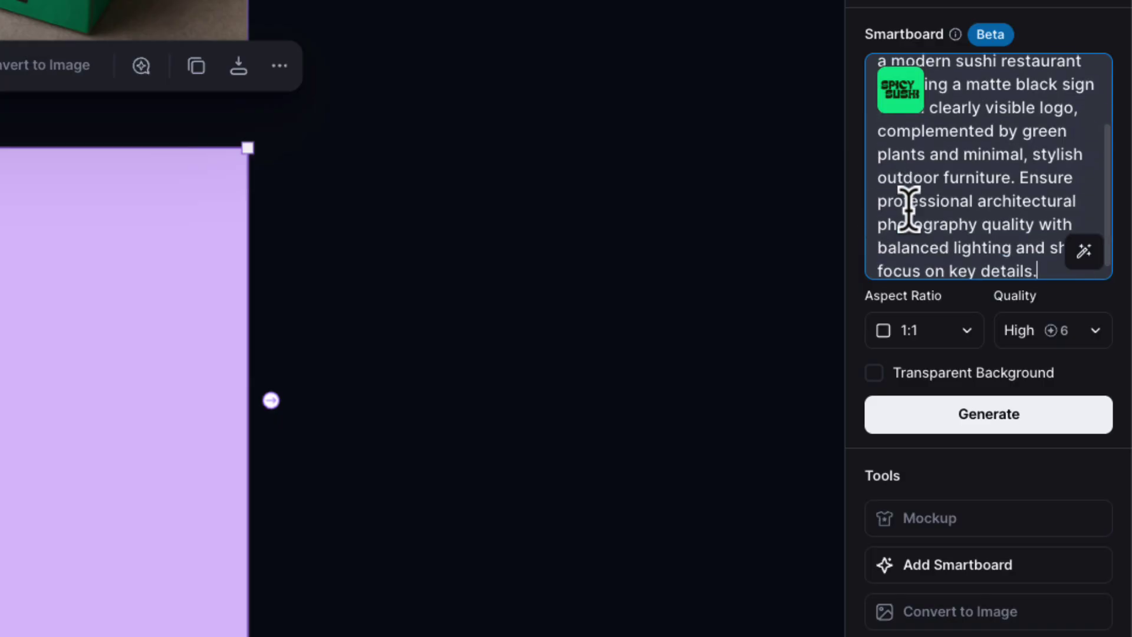
{"action": "scroll", "coordinate": [908, 206], "scroll_direction": "up", "scroll_amount": 3}
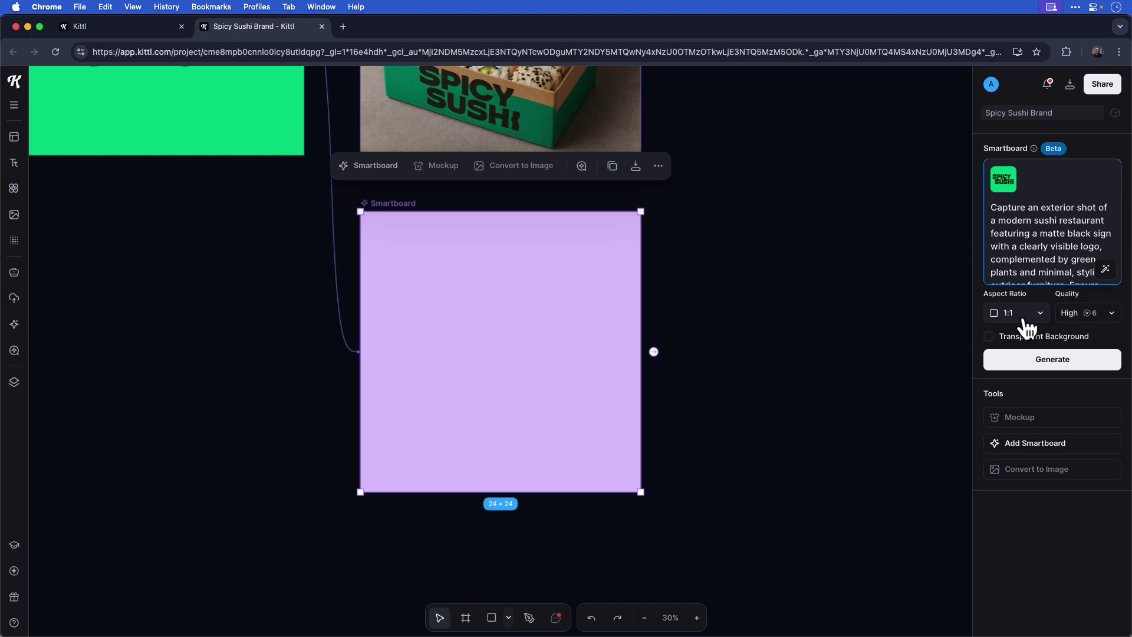
{"action": "left_click", "coordinate": [1066, 361]}
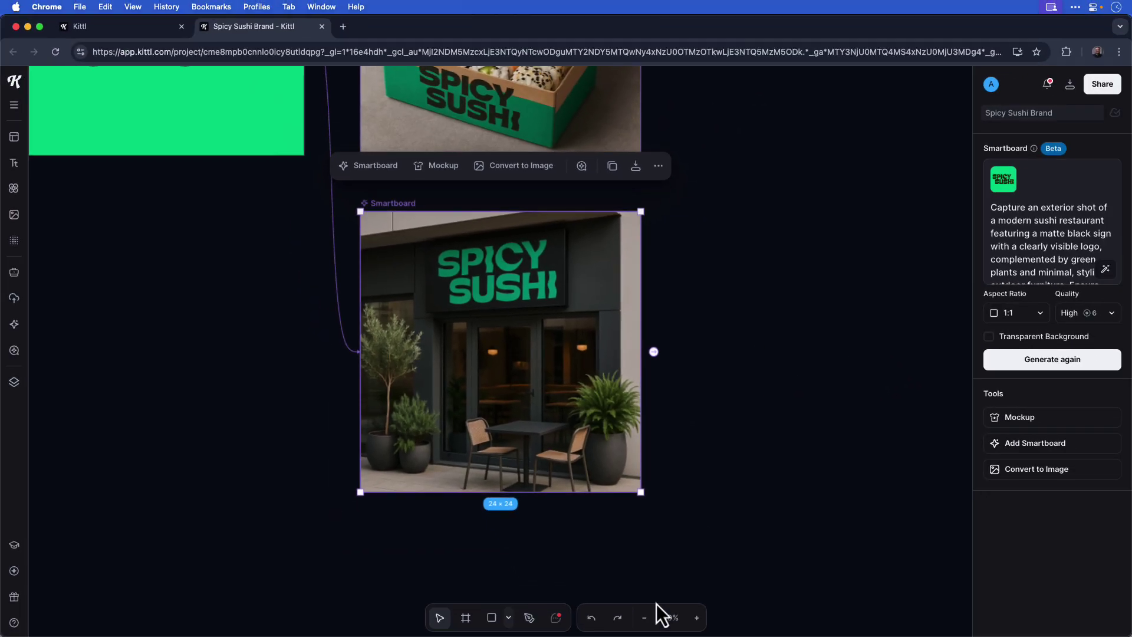
Add a third Smartboard from the Spicy Sushi logo artboard.
{"action": "left_click", "coordinate": [645, 617]}
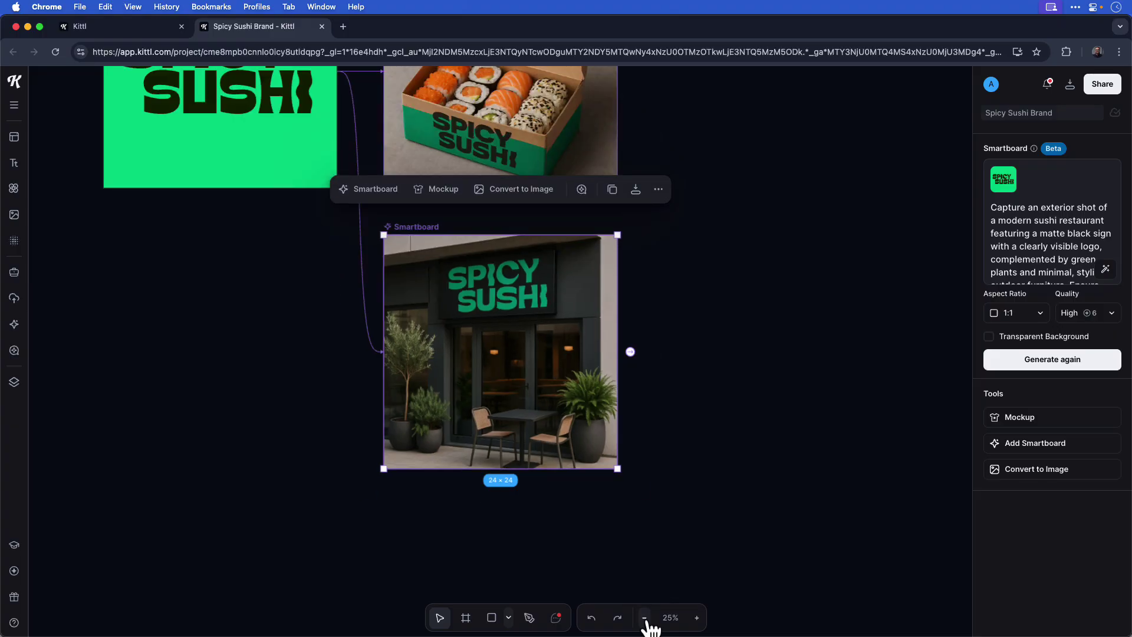
{"action": "left_click", "coordinate": [644, 617]}
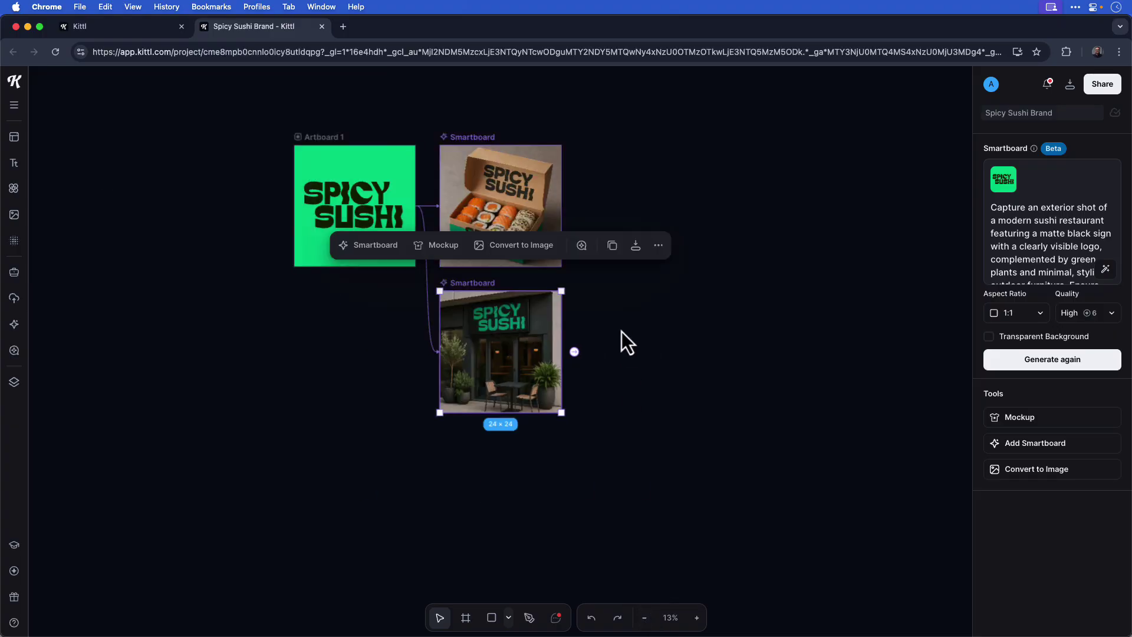
{"action": "left_click", "coordinate": [696, 618]}
{"action": "left_click_drag", "start_coordinate": [697, 379], "coordinate": [799, 474]}
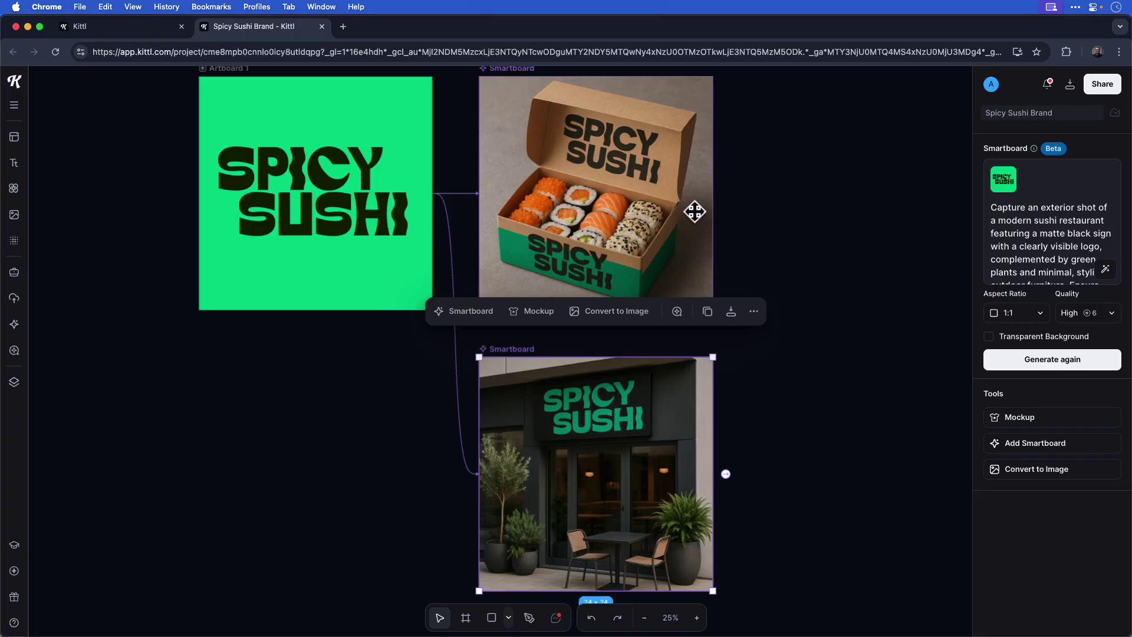
{"action": "left_click", "coordinate": [727, 211]}
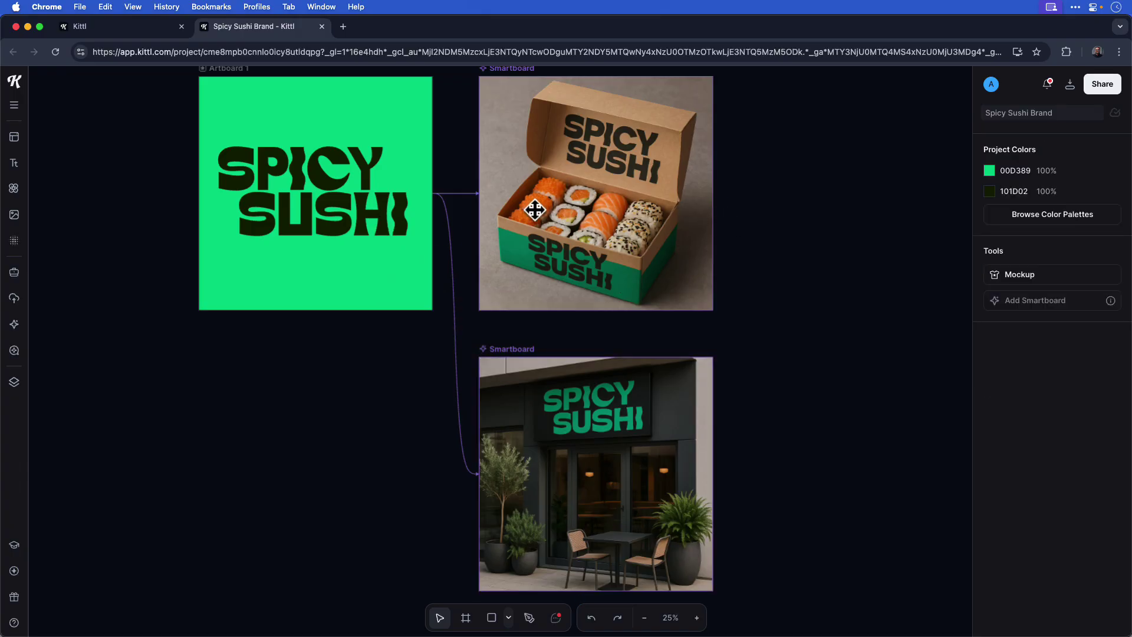
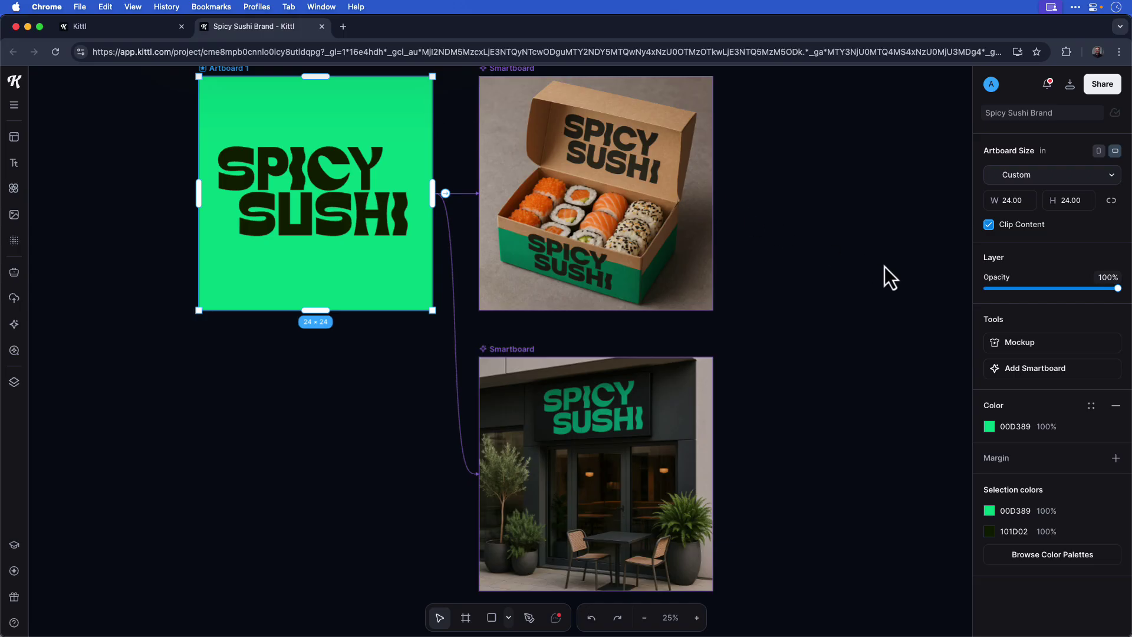
{"action": "left_click", "coordinate": [1083, 377]}
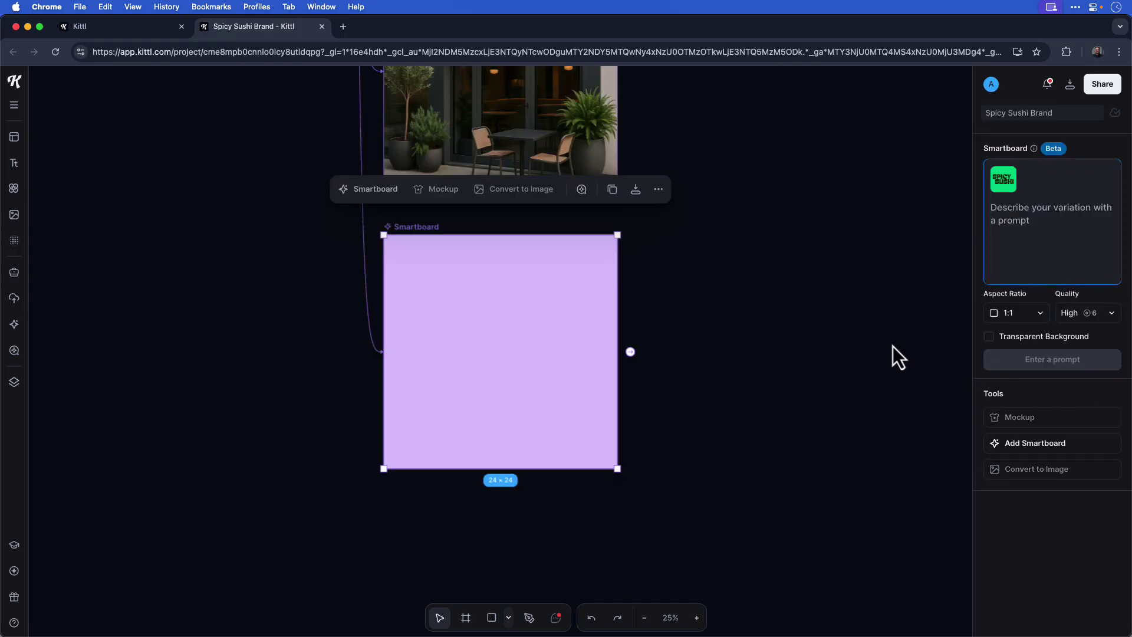
Move the new empty Smartboard to the right of the packaging box image, aligned with the top row.
{"action": "left_click", "coordinate": [644, 617]}
{"action": "left_click_drag", "start_coordinate": [638, 340], "coordinate": [613, 480]}
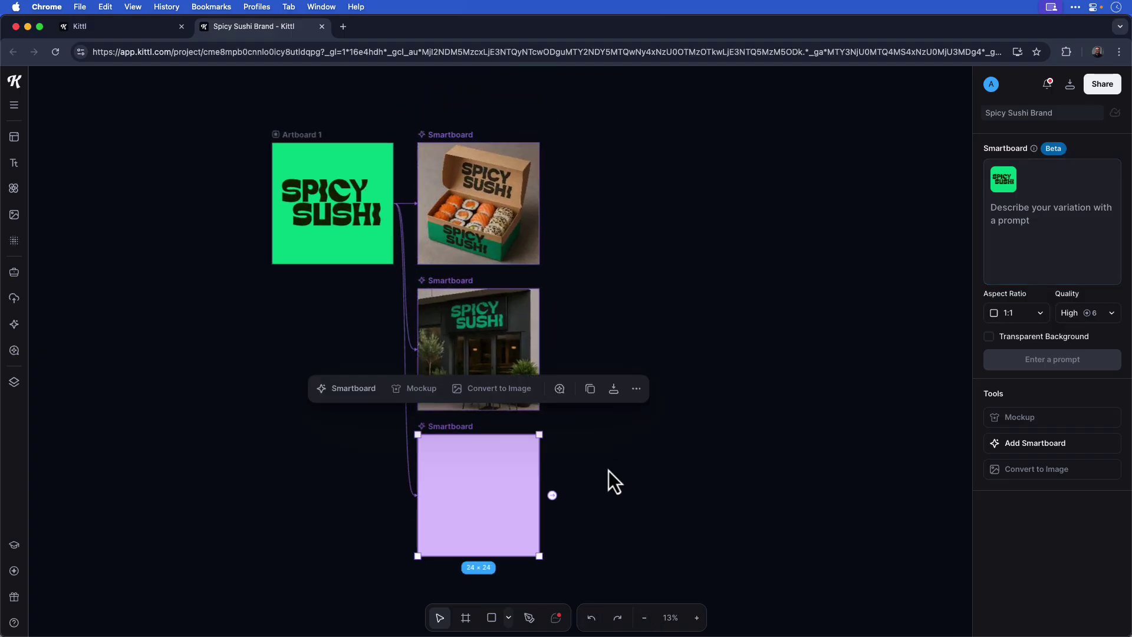
{"action": "left_click_drag", "start_coordinate": [472, 470], "coordinate": [604, 178]}
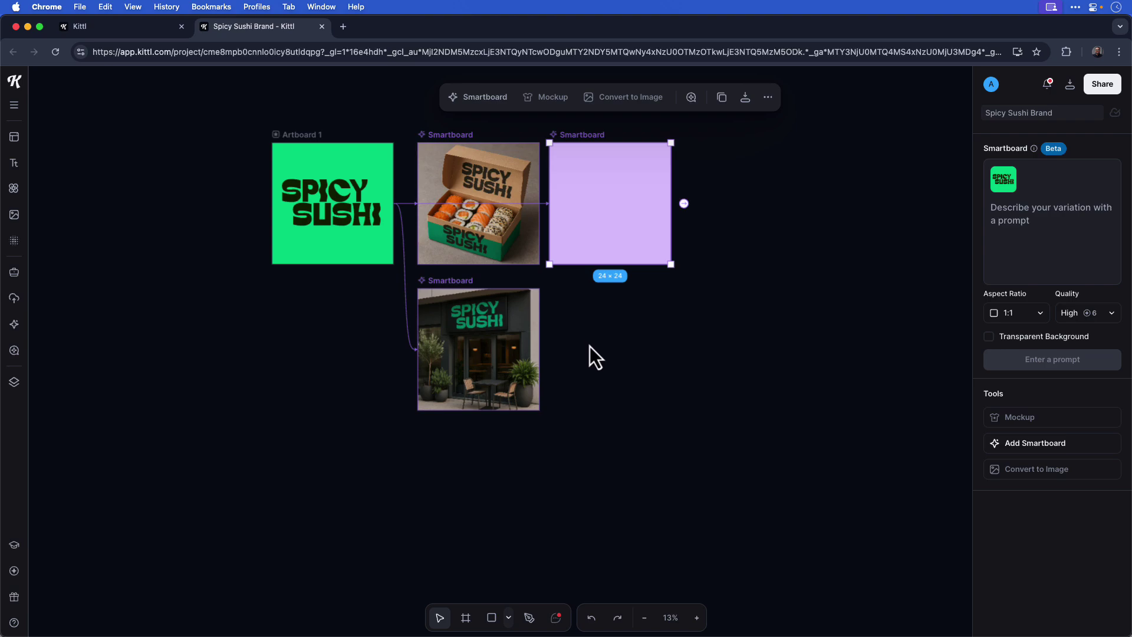
Generate the Smartboard with sushi makers in 00D389 branded aprons and visors behind a white subway tile bar, under a menu in FFFFFF, 00D389 and 101D02.
{"action": "left_click", "coordinate": [698, 617]}
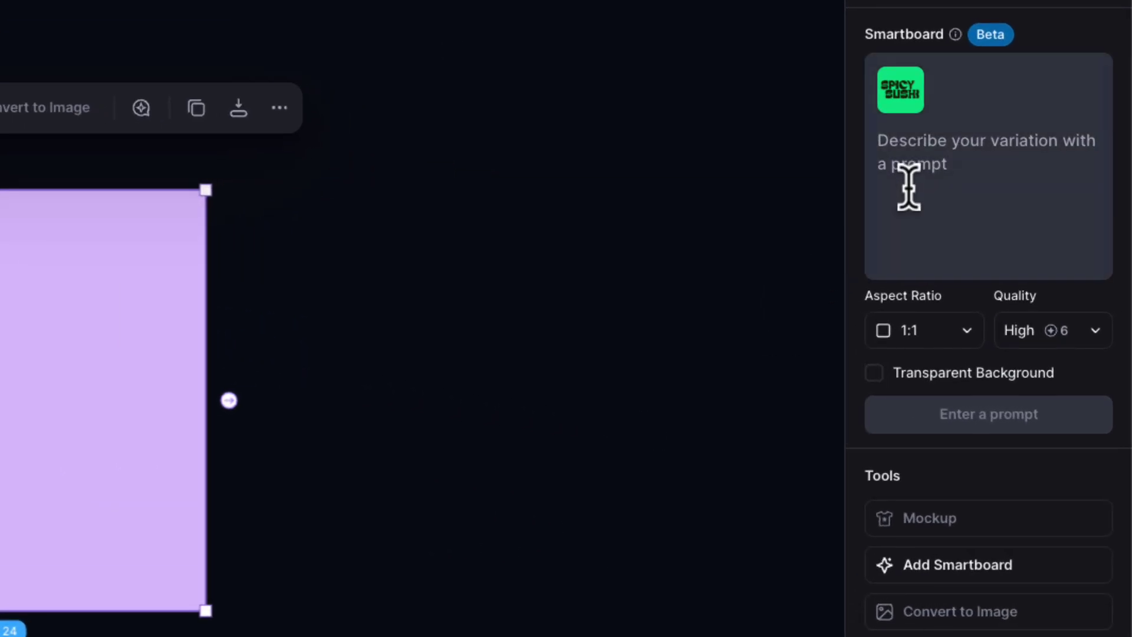
{"action": "left_click", "coordinate": [908, 187]}
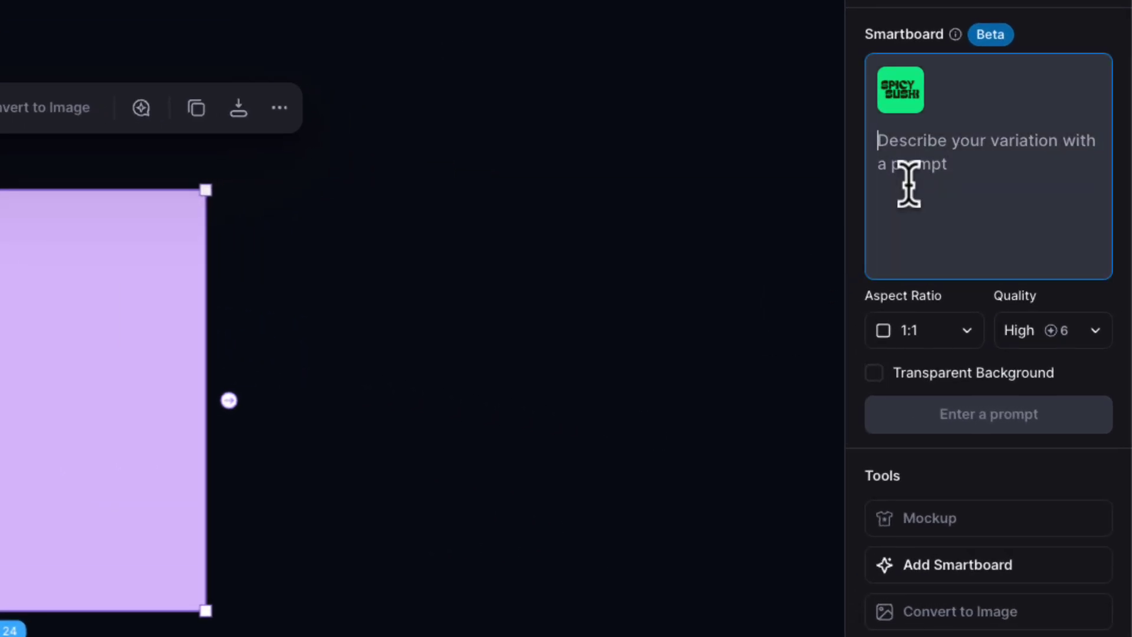
{"action": "key", "text": "ctrl+v"}
{"action": "scroll", "coordinate": [908, 188], "scroll_direction": "up", "scroll_amount": 5}
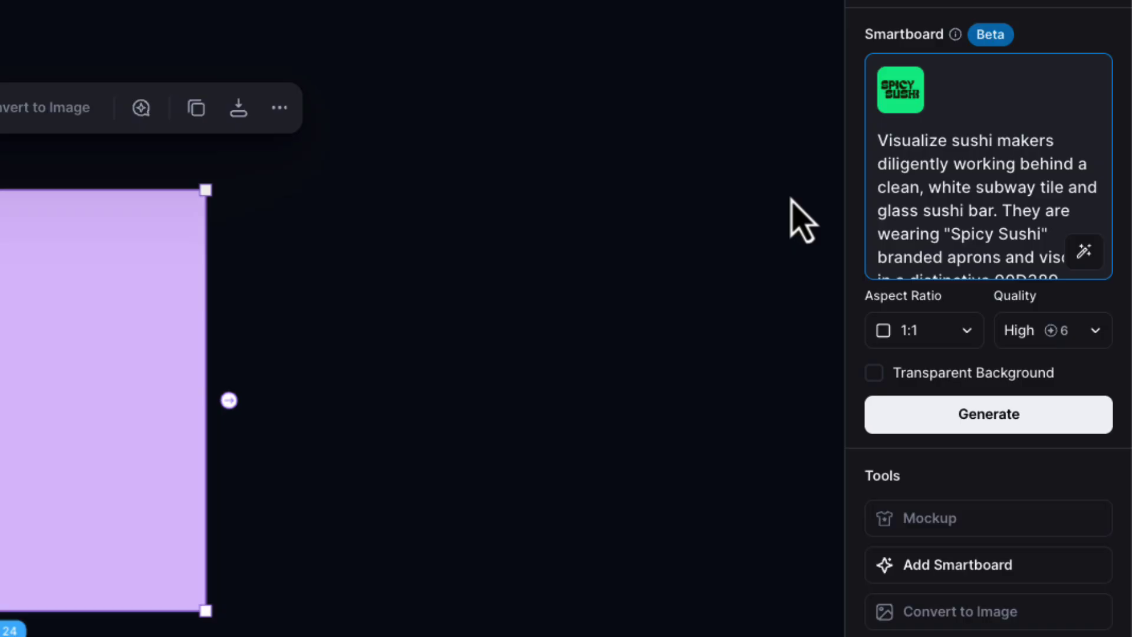
{"action": "scroll", "coordinate": [996, 162], "scroll_direction": "down", "scroll_amount": 2}
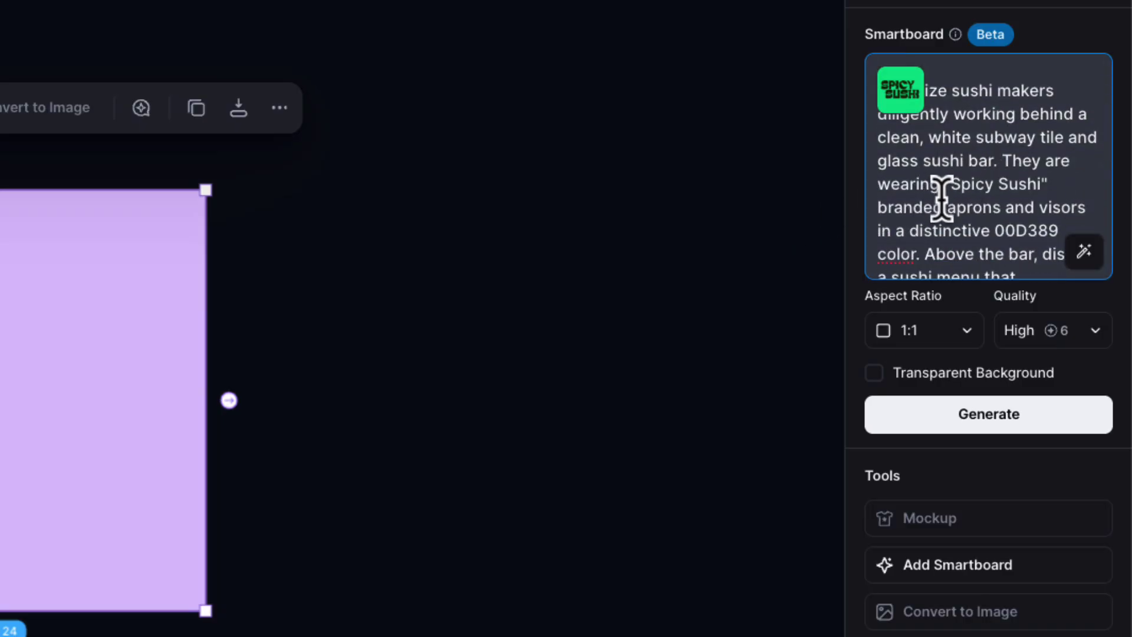
{"action": "scroll", "coordinate": [943, 198], "scroll_direction": "down", "scroll_amount": 2}
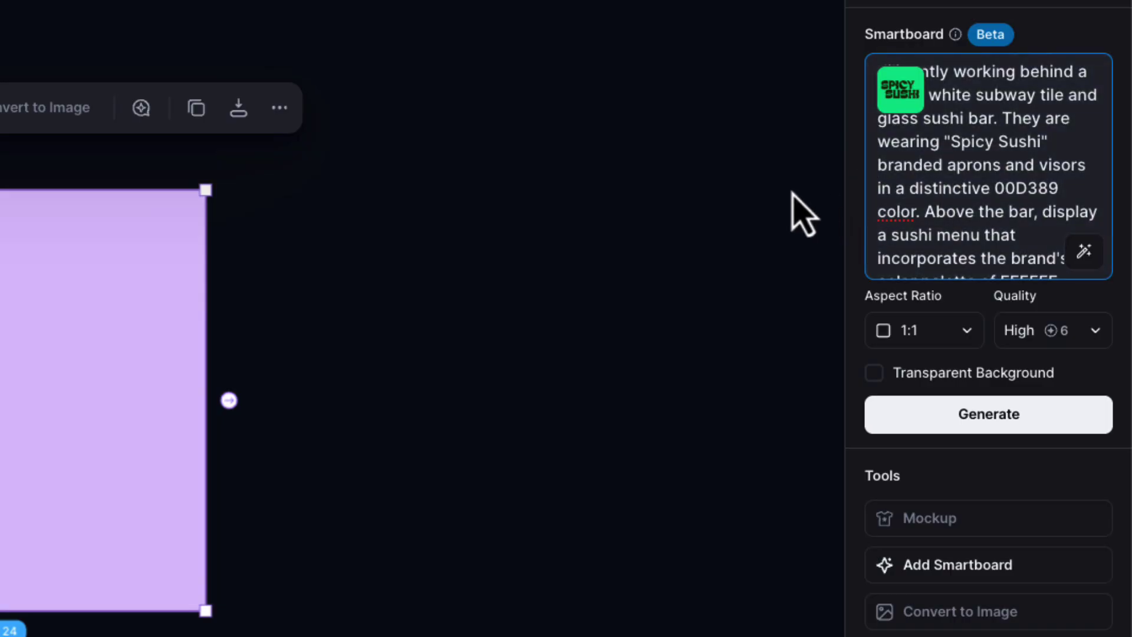
{"action": "scroll", "coordinate": [920, 184], "scroll_direction": "down", "scroll_amount": 3}
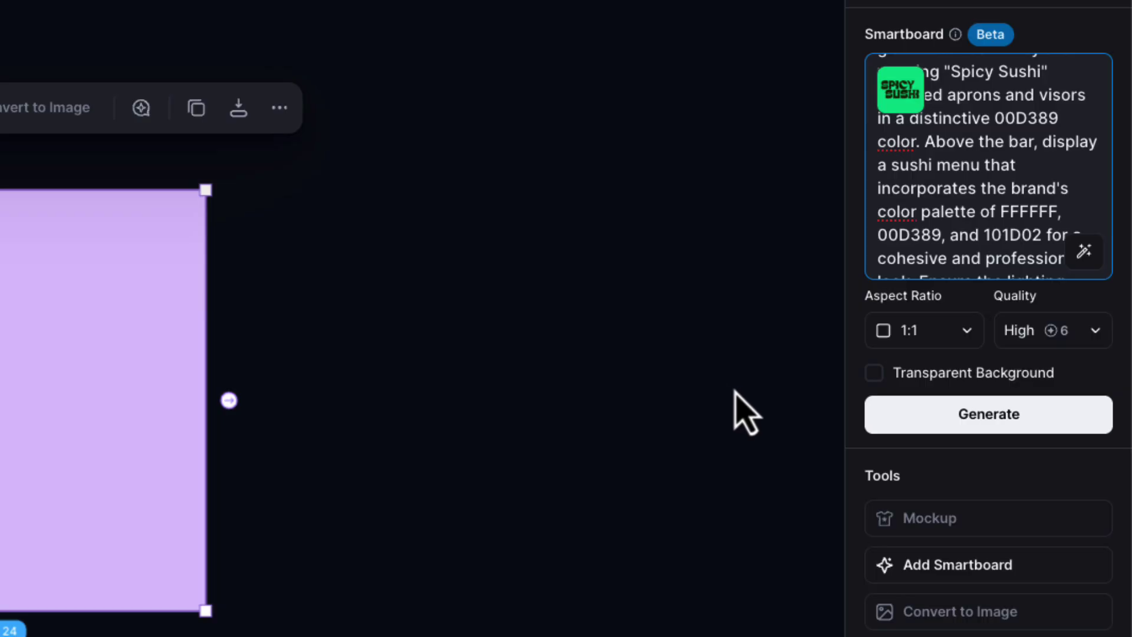
{"action": "left_click", "coordinate": [1052, 429]}
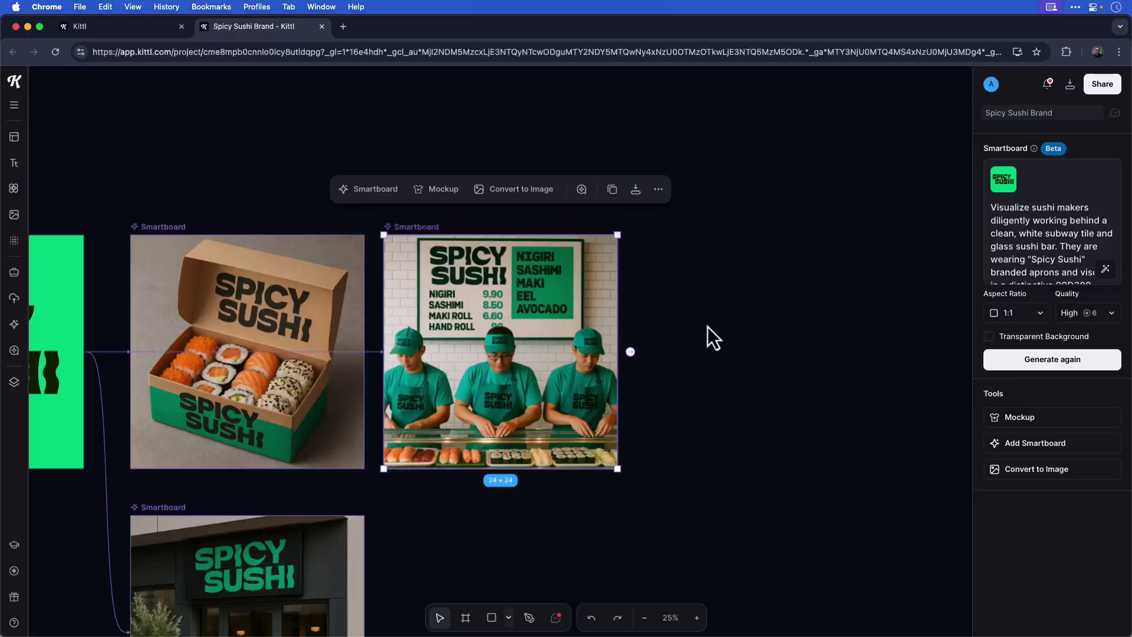
Add a fourth Smartboard from the logo artboard and place it below the sushi makers image, beside the restaurant exterior.
{"action": "left_click_drag", "start_coordinate": [661, 408], "coordinate": [747, 381]}
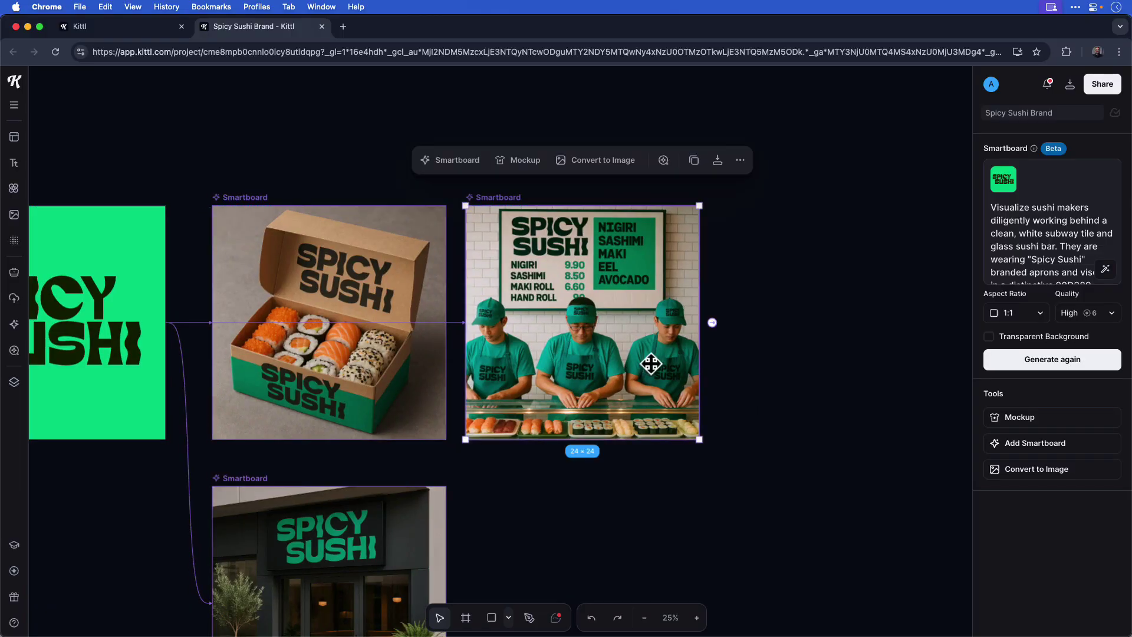
{"action": "left_click_drag", "start_coordinate": [119, 252], "coordinate": [215, 245]}
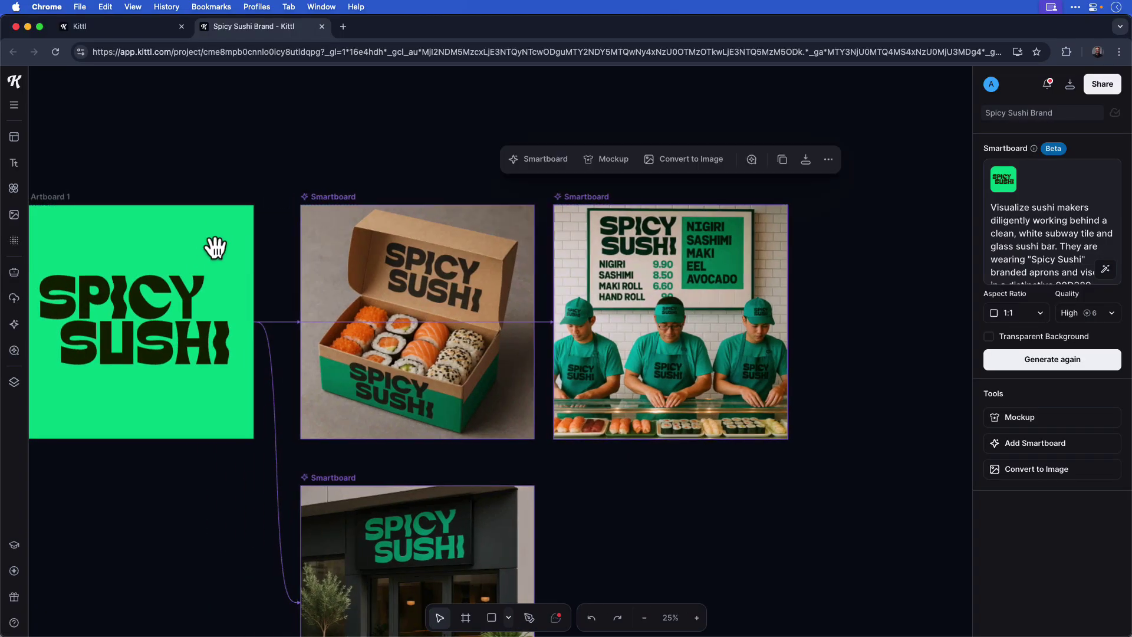
{"action": "left_click", "coordinate": [58, 197]}
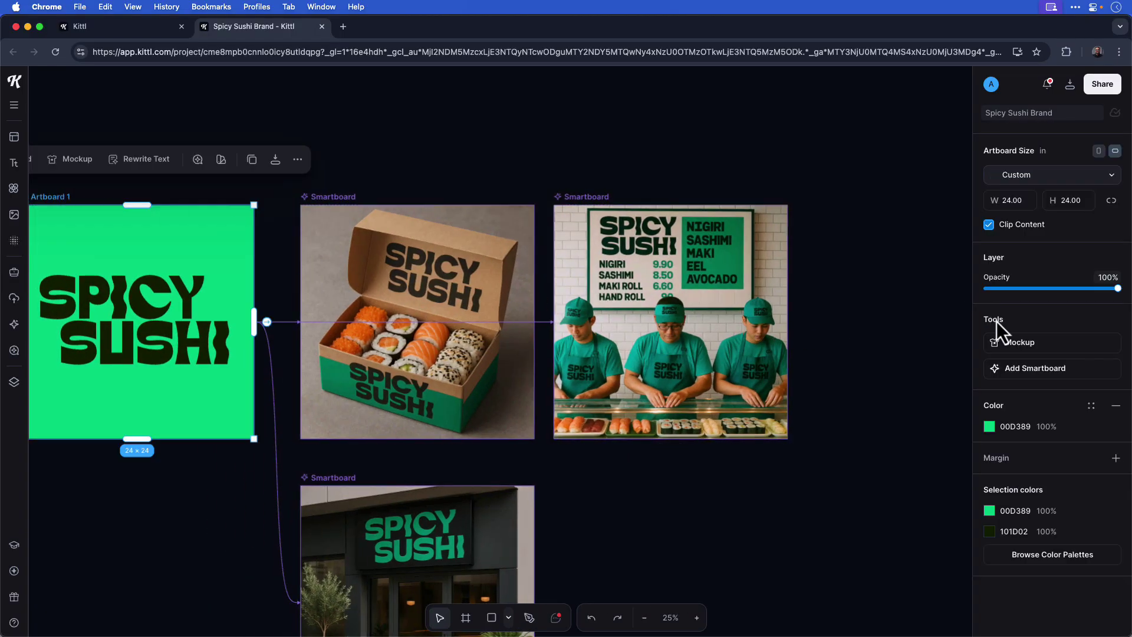
{"action": "left_click", "coordinate": [1033, 376]}
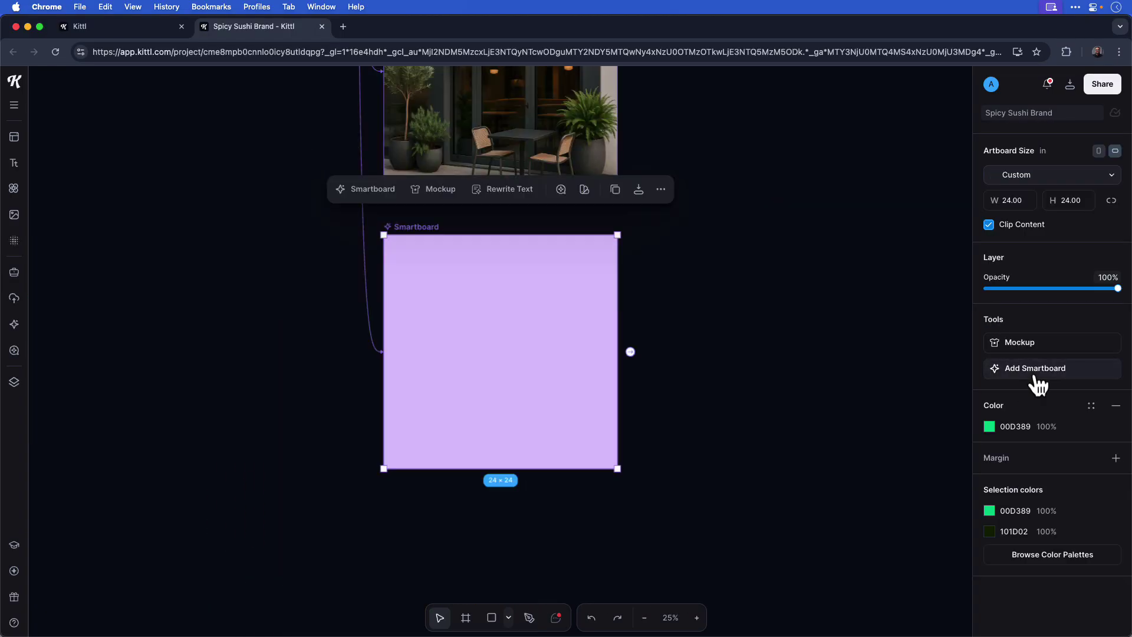
{"action": "left_click", "coordinate": [726, 288]}
{"action": "left_click_drag", "start_coordinate": [733, 265], "coordinate": [590, 505]}
{"action": "left_click_drag", "start_coordinate": [442, 518], "coordinate": [674, 391]}
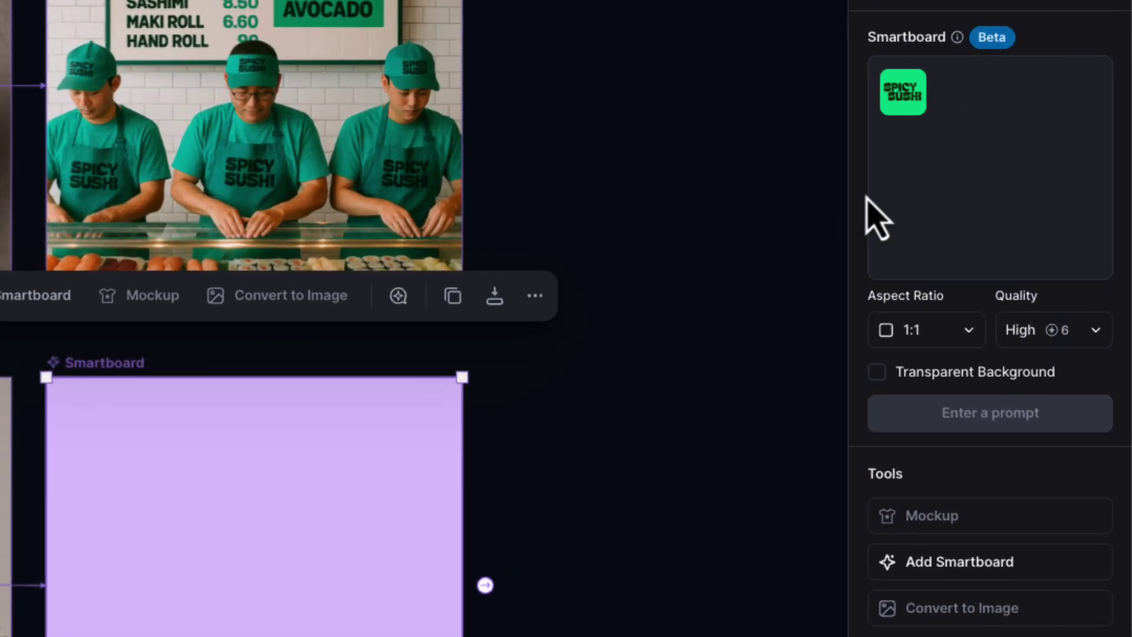
Generate the new Smartboard as a top-down shot of takeaway sushi boxes on a #101D02 background with distorted white logo-style typography and three sushi items.
{"action": "left_click", "coordinate": [1011, 213]}
{"action": "key", "text": "super+v"}
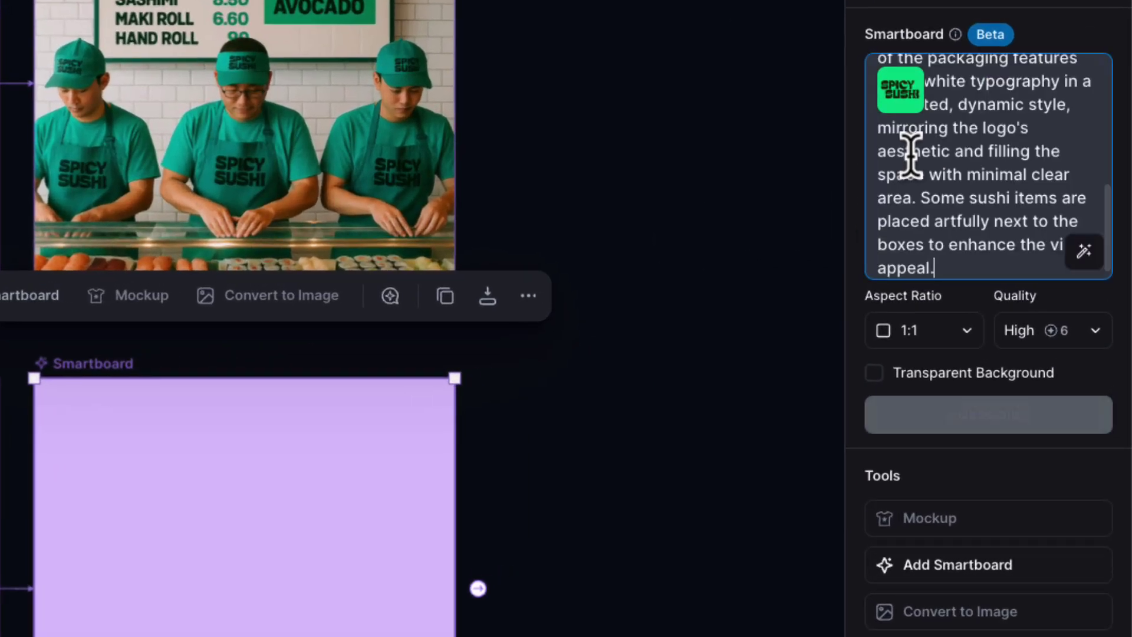
{"action": "scroll", "coordinate": [919, 154], "scroll_direction": "up", "scroll_amount": 5}
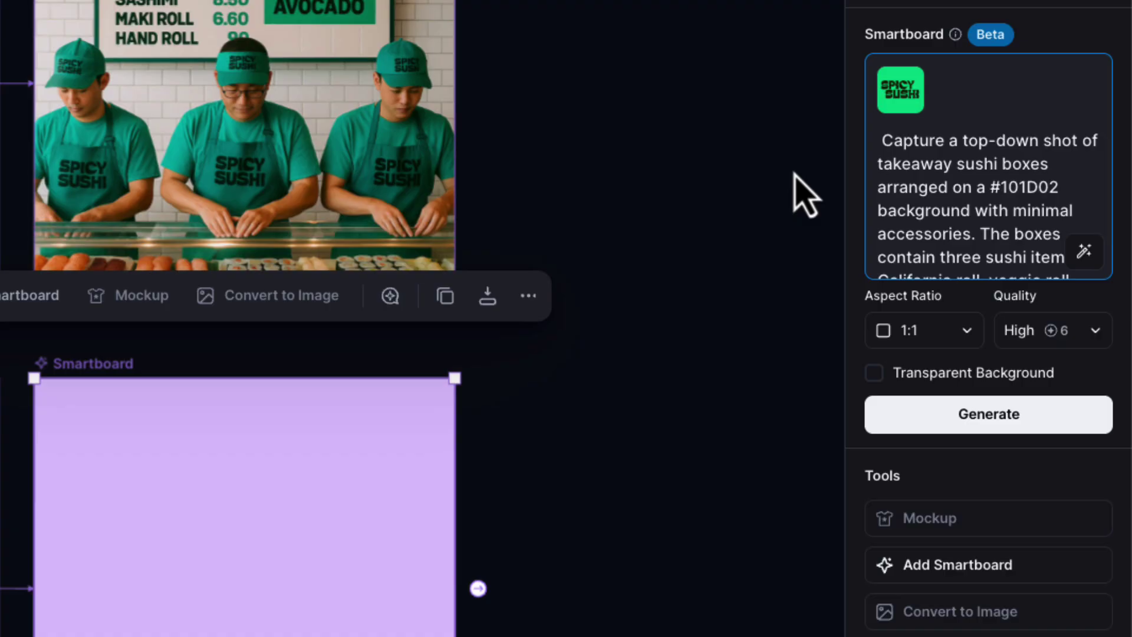
{"action": "scroll", "coordinate": [968, 168], "scroll_direction": "down", "scroll_amount": 3}
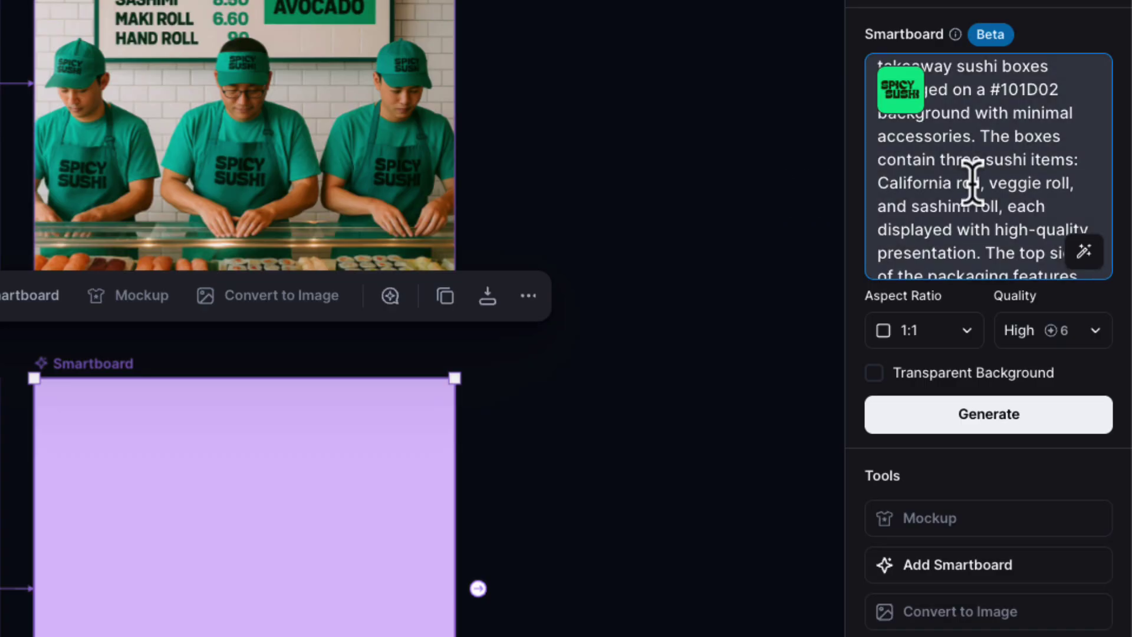
{"action": "scroll", "coordinate": [902, 177], "scroll_direction": "down", "scroll_amount": 2}
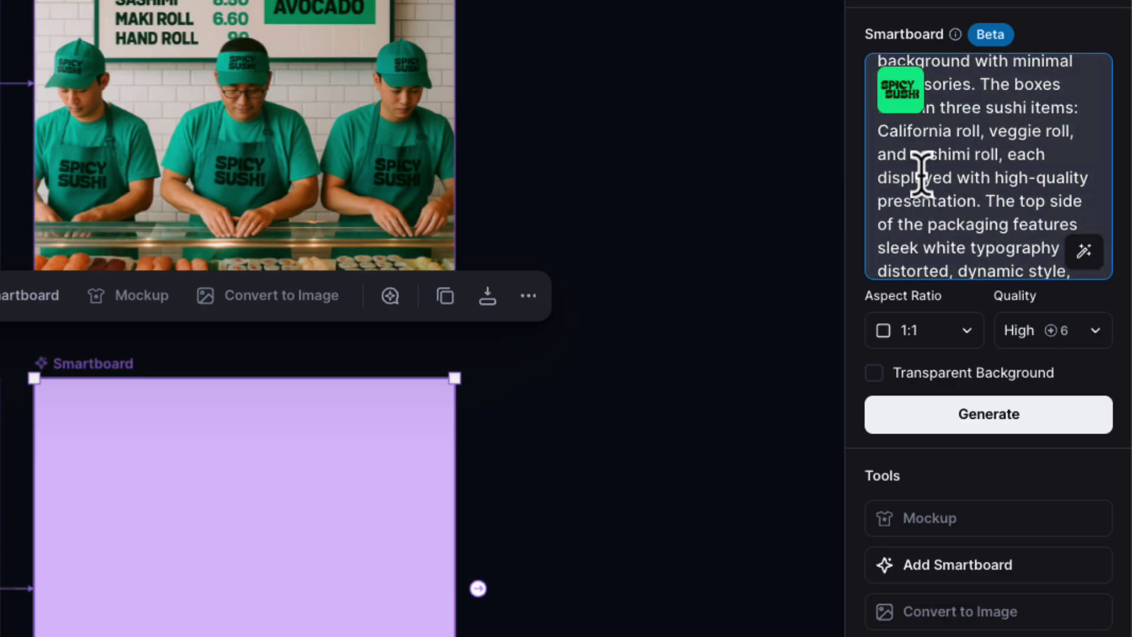
{"action": "scroll", "coordinate": [921, 177], "scroll_direction": "down", "scroll_amount": 2}
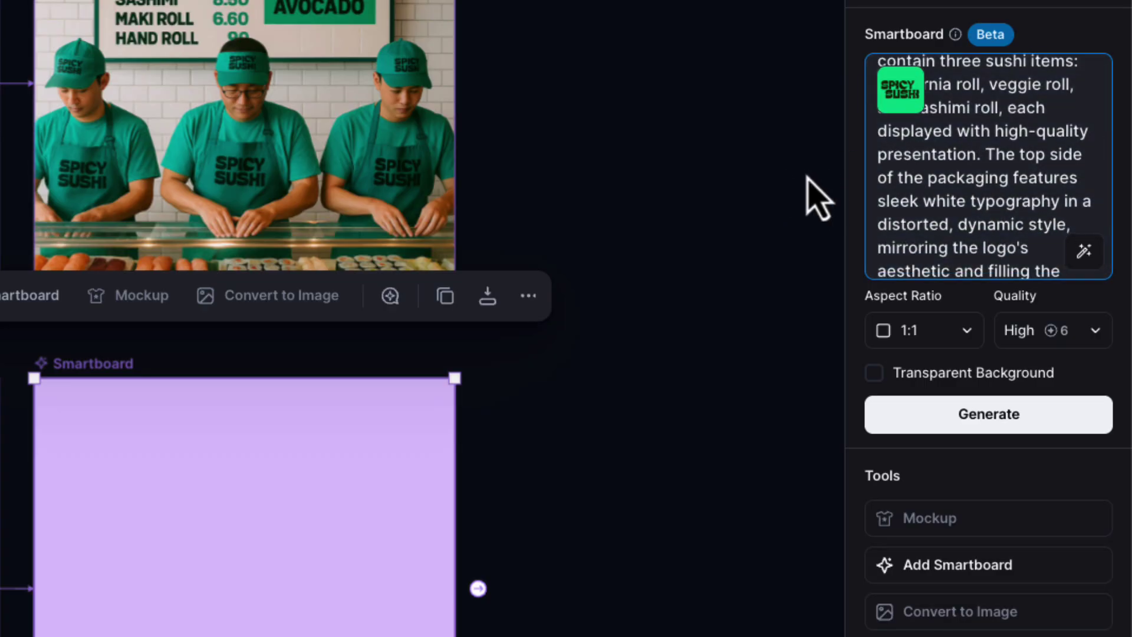
{"action": "scroll", "coordinate": [913, 175], "scroll_direction": "down", "scroll_amount": 3}
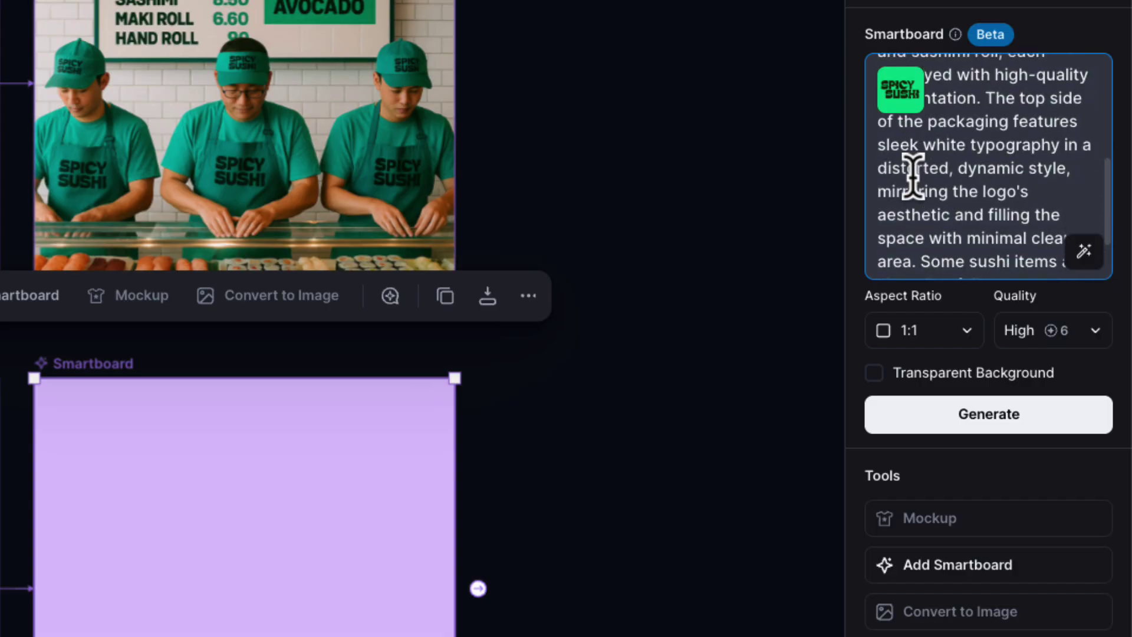
{"action": "scroll", "coordinate": [913, 175], "scroll_direction": "down", "scroll_amount": 3}
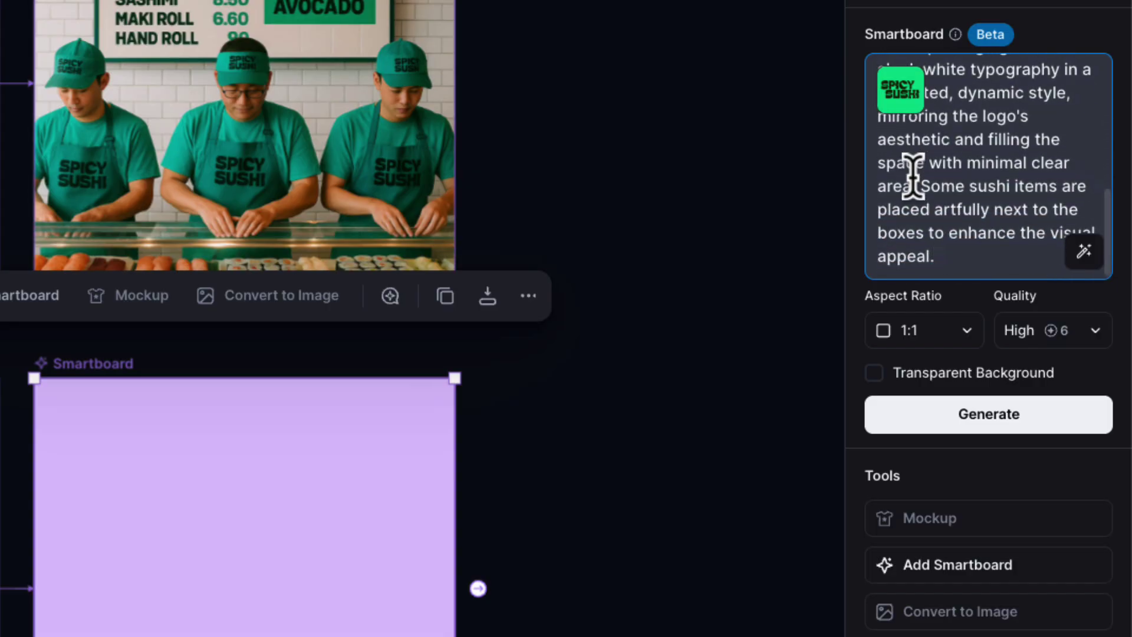
{"action": "scroll", "coordinate": [913, 174], "scroll_direction": "up", "scroll_amount": 6}
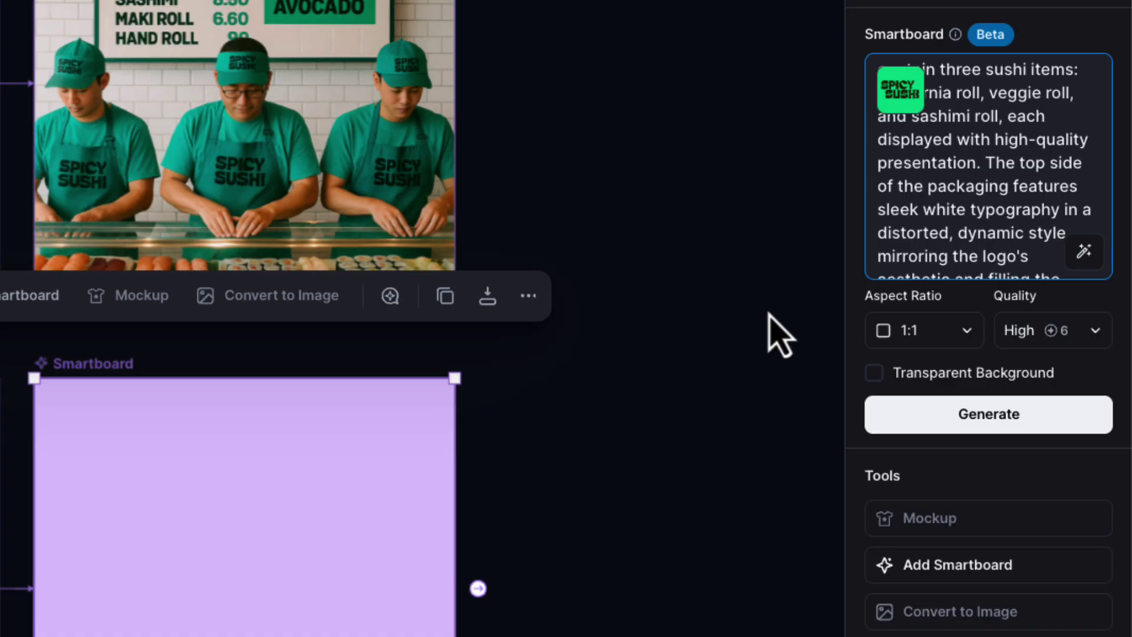
{"action": "left_click", "coordinate": [1006, 420]}
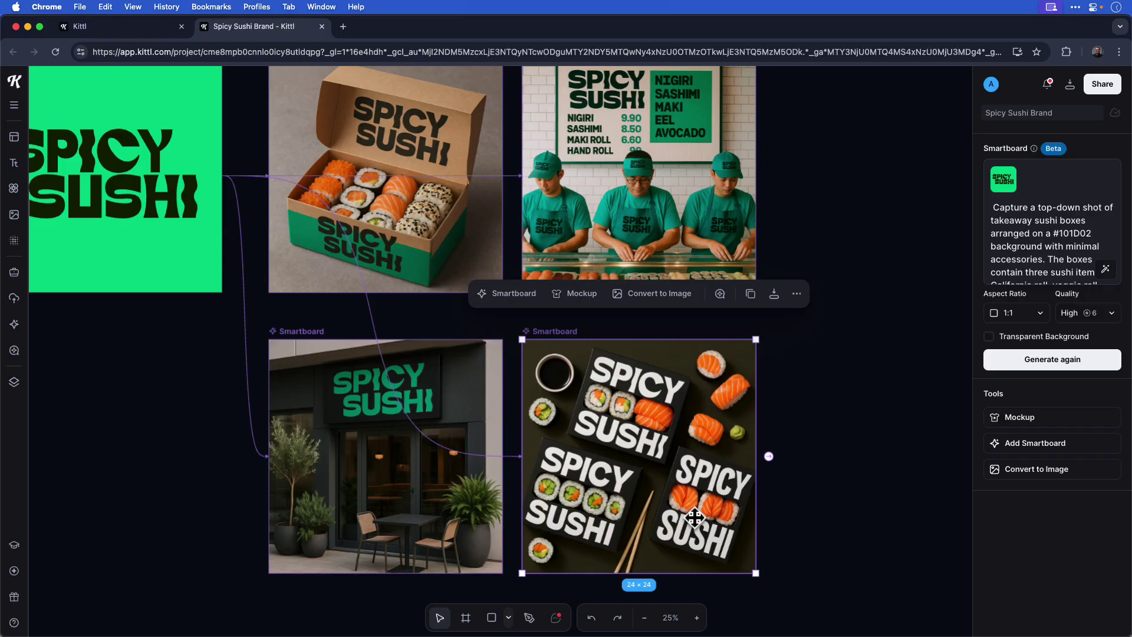
Generate the takeaway sushi boxes image again from the same prompt and deselect the Smartboard.
{"action": "left_click", "coordinate": [1033, 362]}
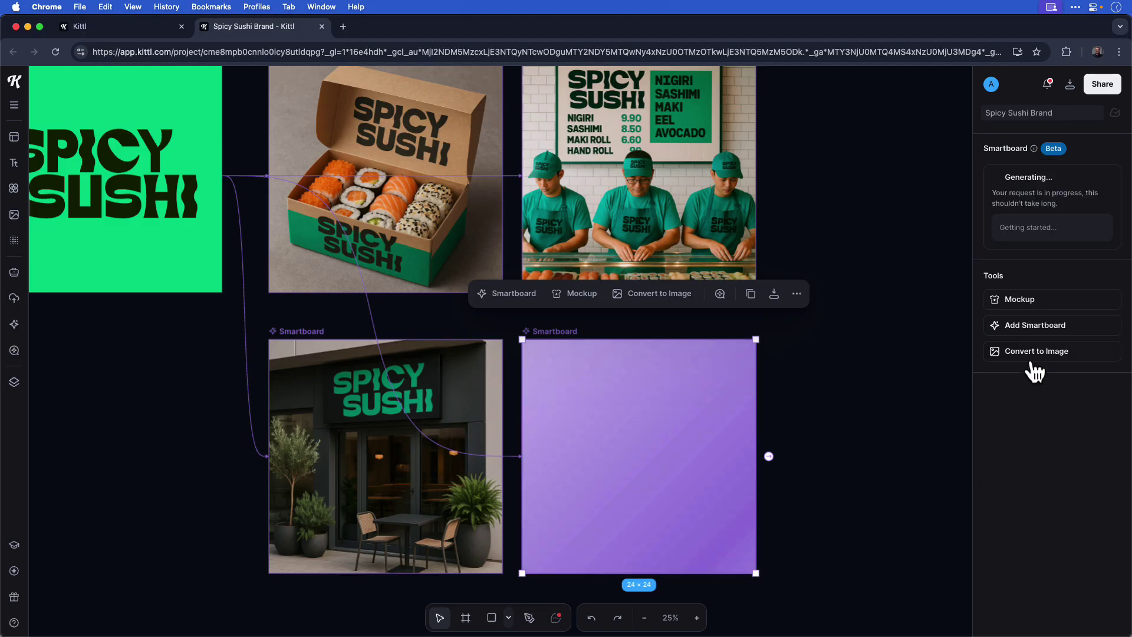
{"action": "scroll", "coordinate": [809, 358], "scroll_direction": "right", "scroll_amount": 1}
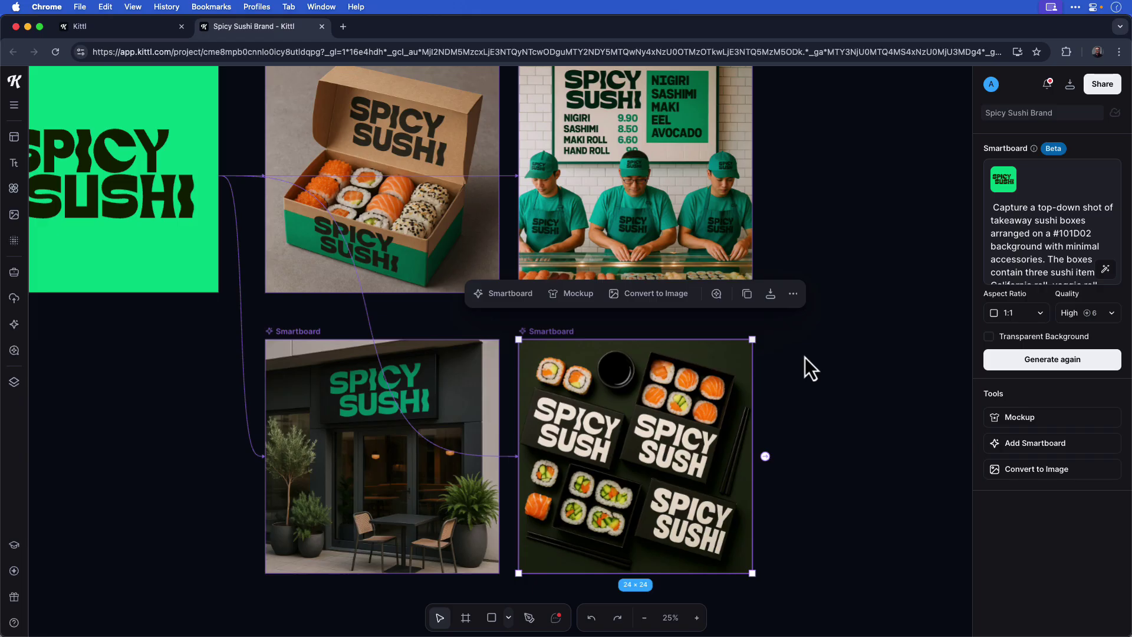
{"action": "left_click", "coordinate": [795, 357]}
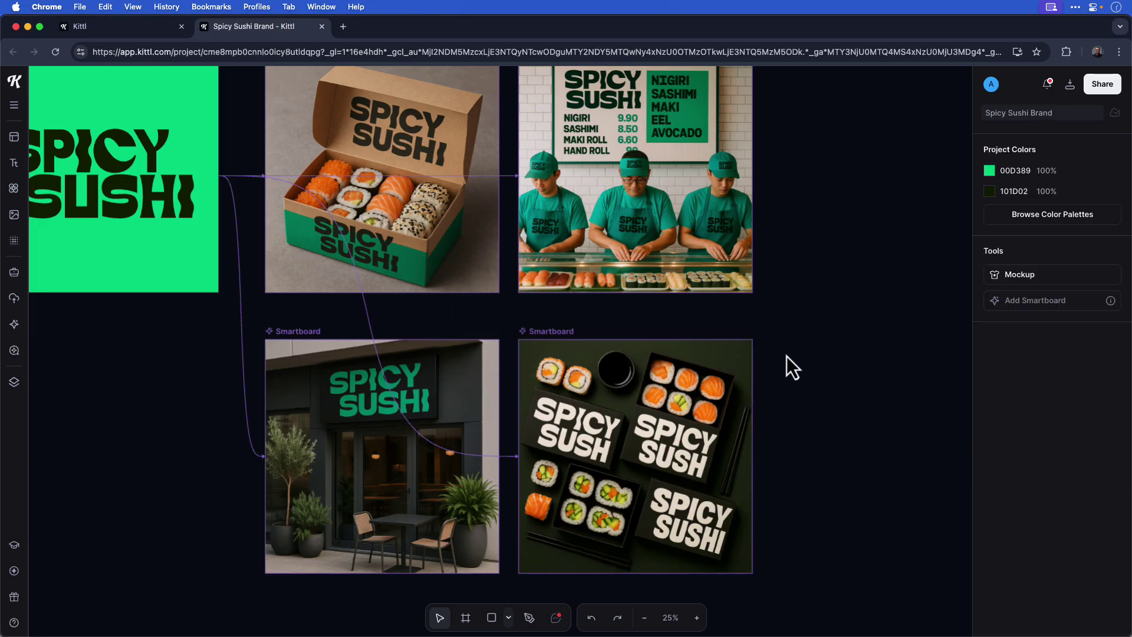
Download all artboards of the project as JPEG images, keeping the size unit in inches.
{"action": "left_click_drag", "start_coordinate": [786, 356], "coordinate": [873, 394]}
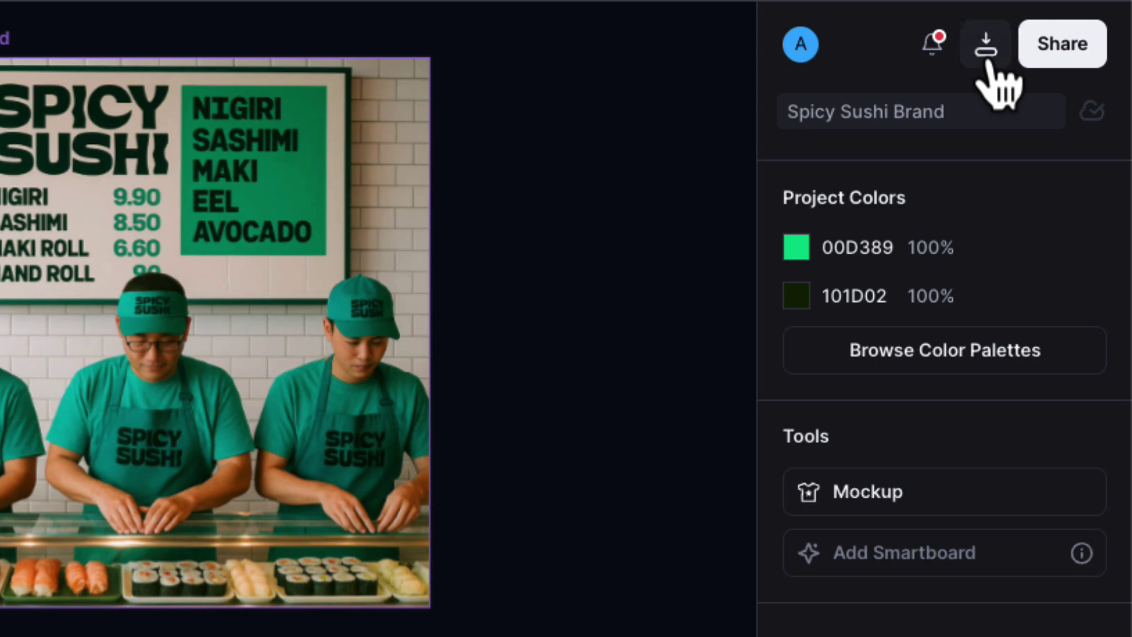
{"action": "left_click", "coordinate": [988, 59]}
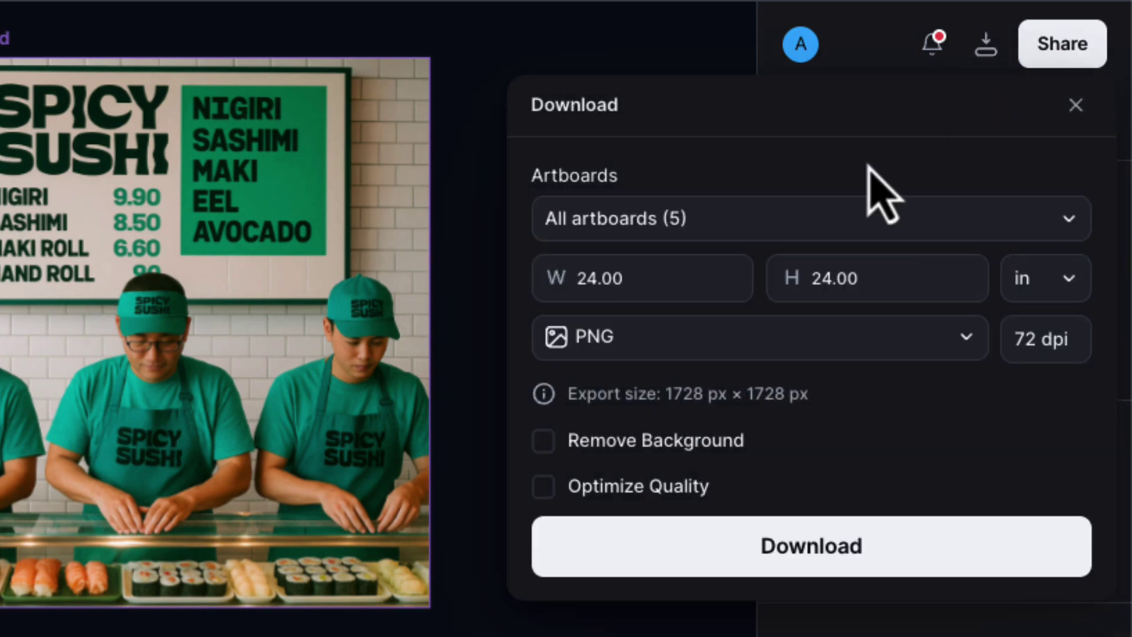
{"action": "left_click", "coordinate": [811, 219]}
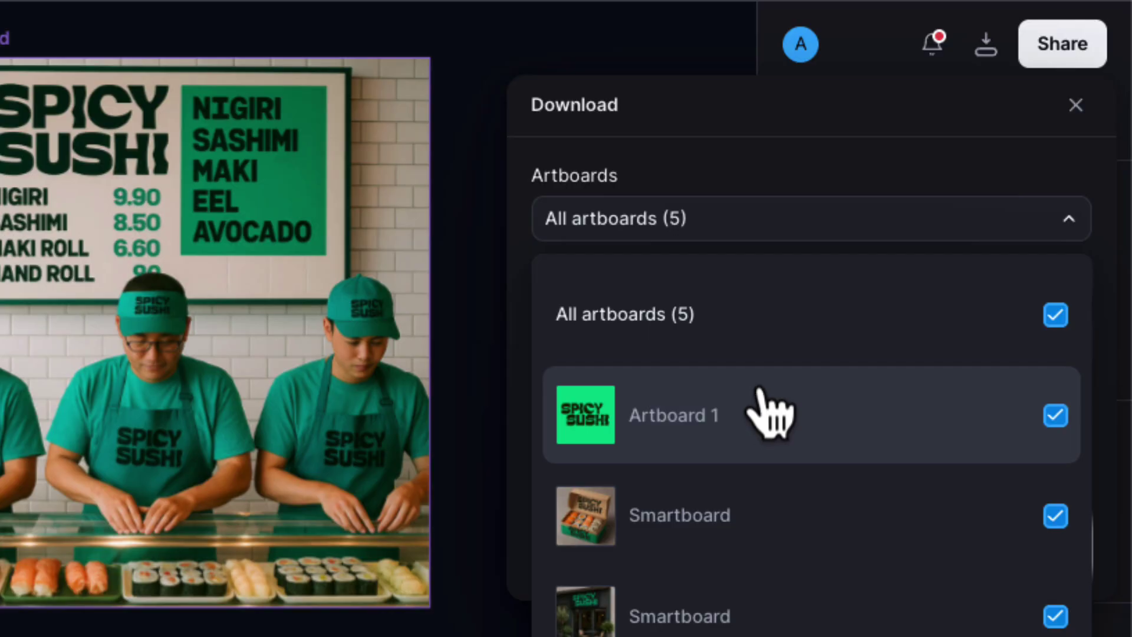
{"action": "left_click", "coordinate": [772, 161]}
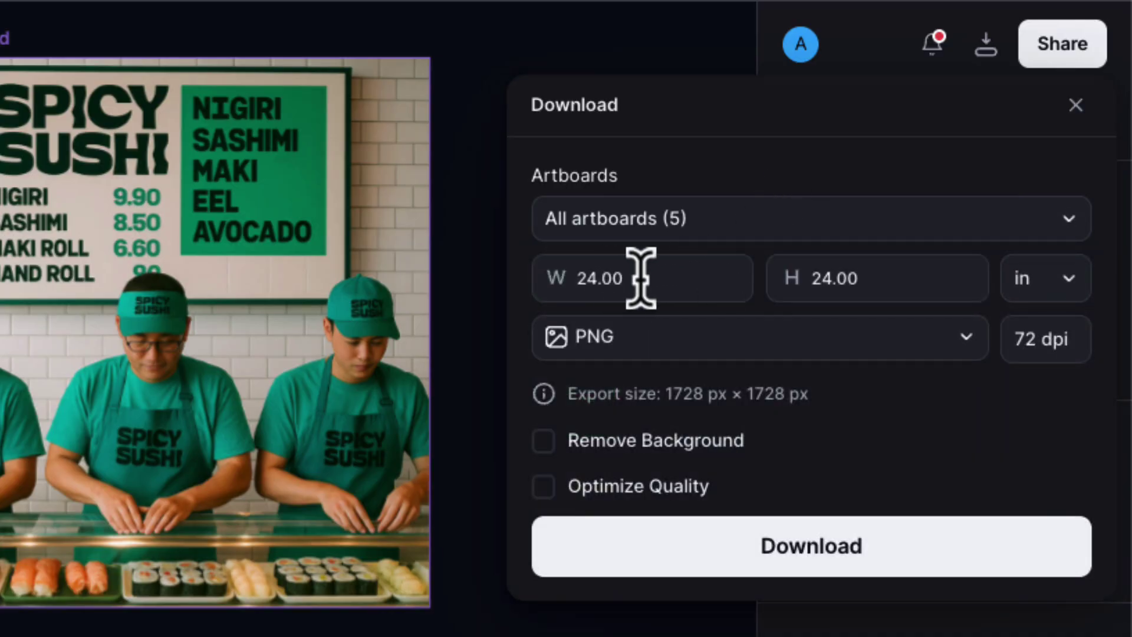
{"action": "left_click", "coordinate": [1041, 289]}
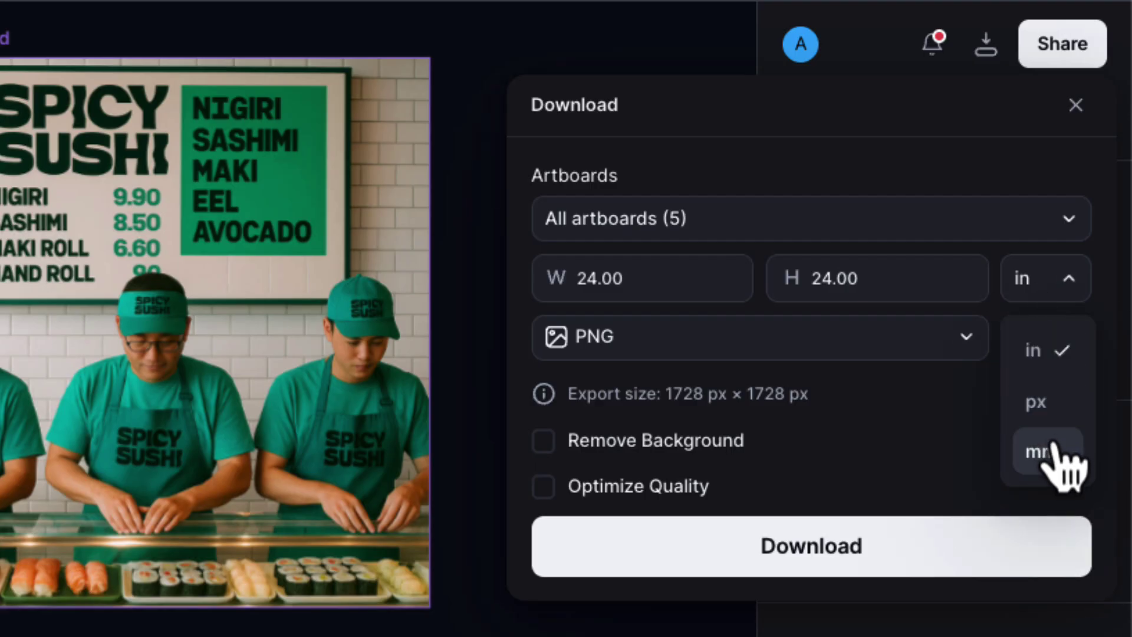
{"action": "left_click", "coordinate": [1047, 361]}
{"action": "left_click", "coordinate": [967, 356]}
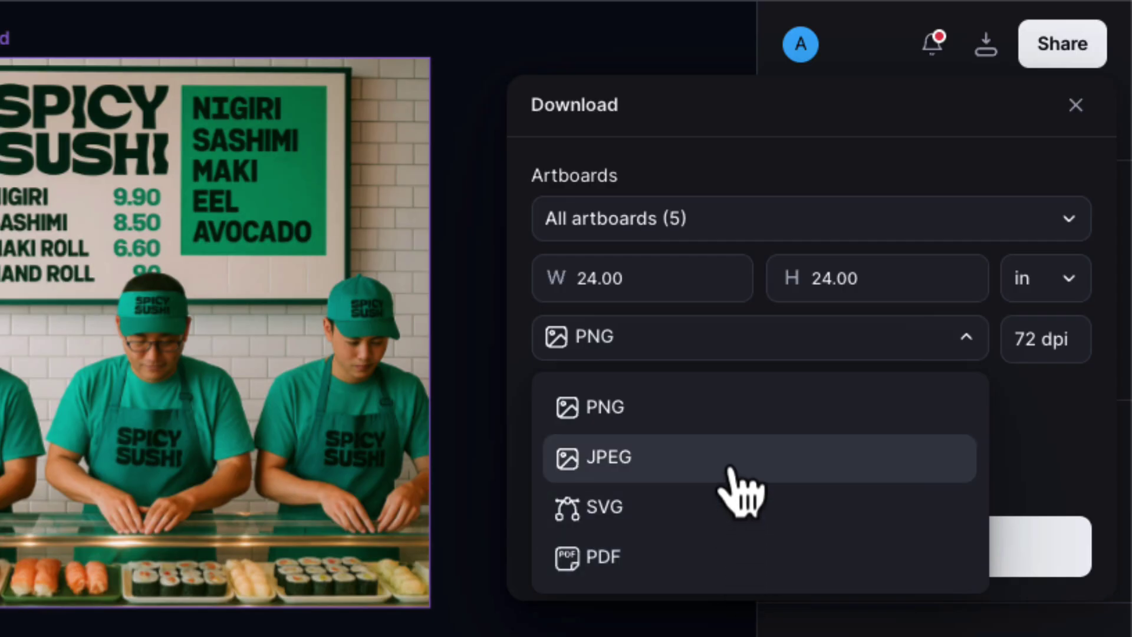
{"action": "left_click", "coordinate": [739, 492]}
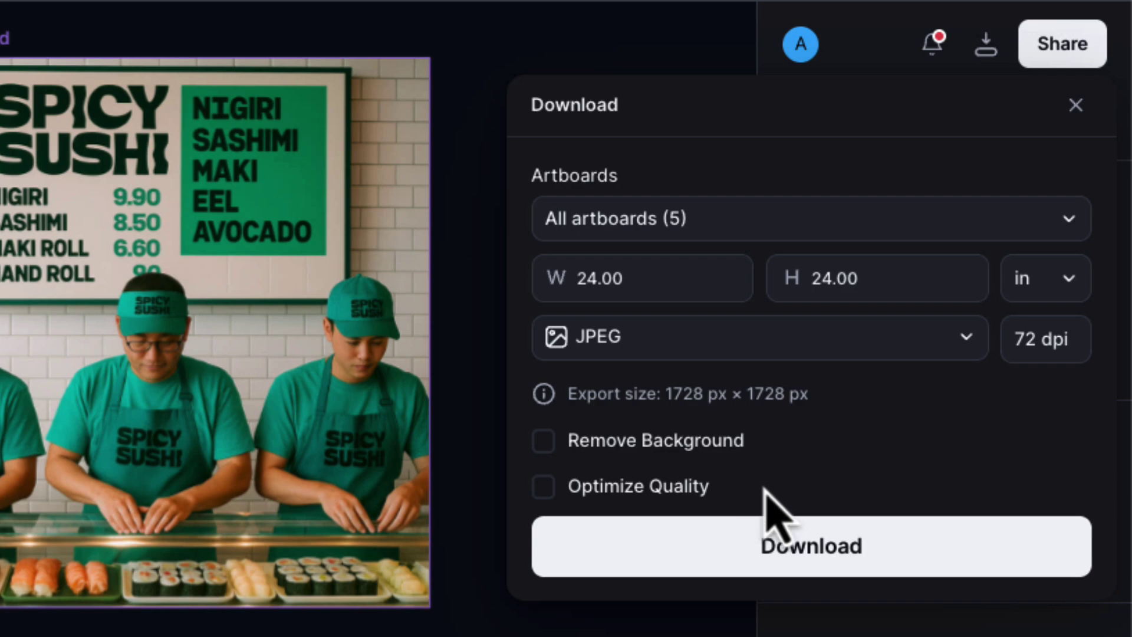
{"action": "left_click", "coordinate": [930, 541]}
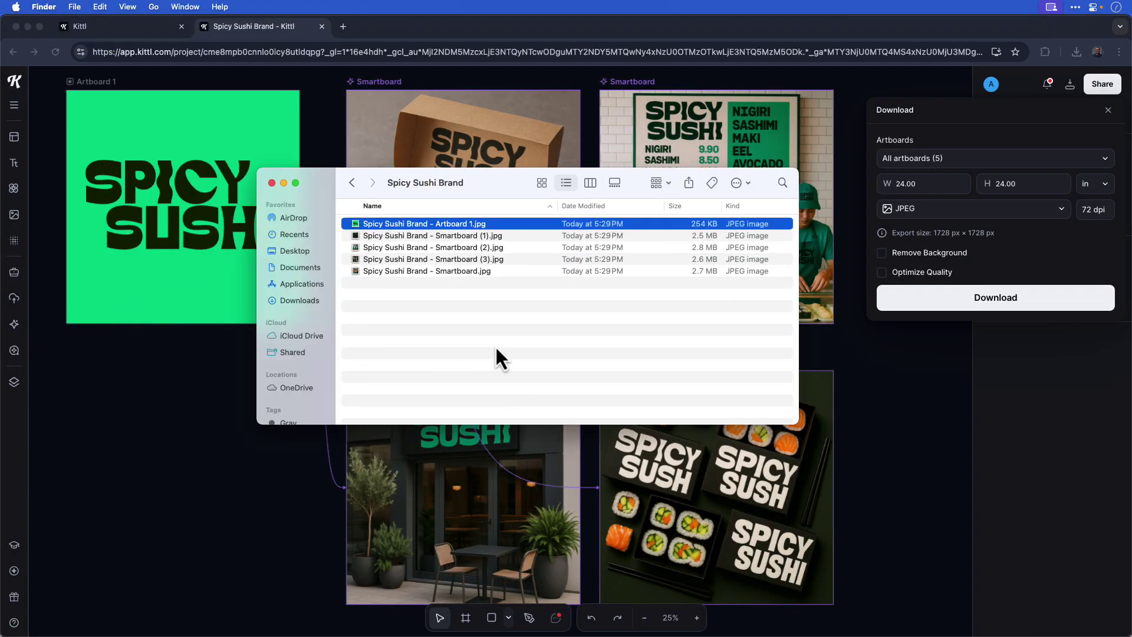
Preview the downloaded JPEG files in the Spicy Sushi Brand folder one after another, from Artboard 1 to the packaging box Smartboard.
{"action": "key", "text": "space"}
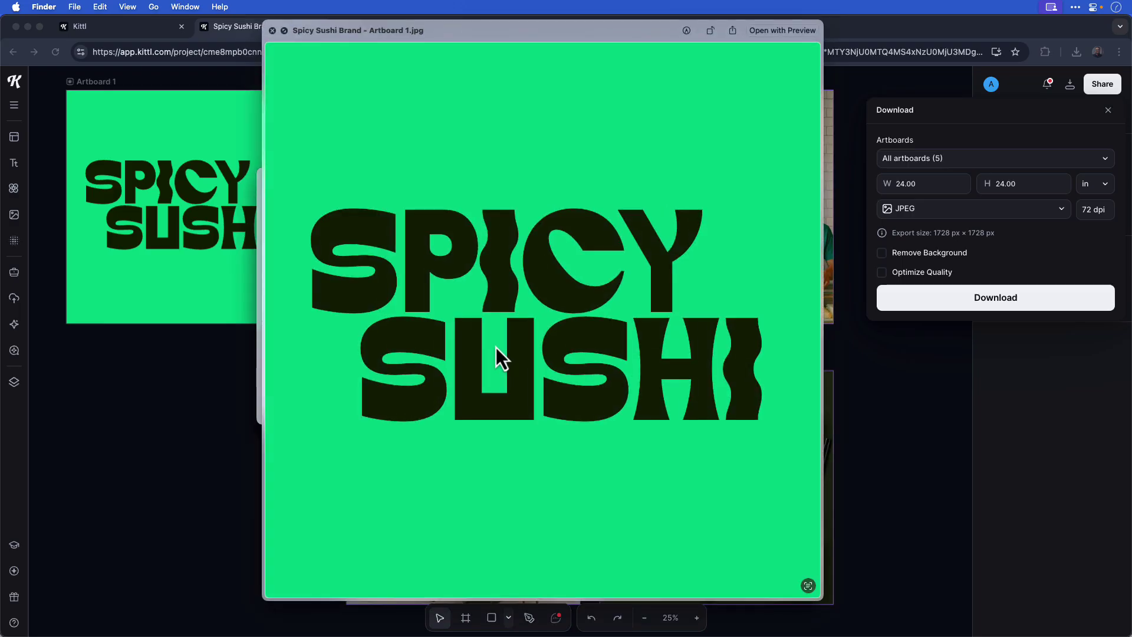
{"action": "key", "text": "Down"}
{"action": "key", "text": "Down"}
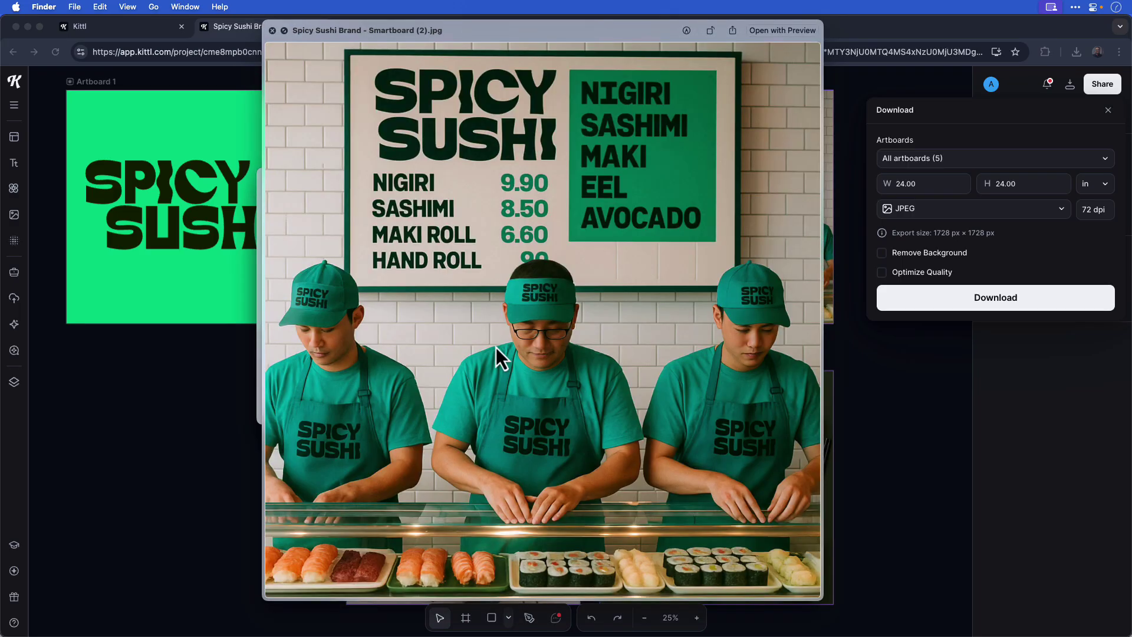
{"action": "key", "text": "Down"}
{"action": "key", "text": "Down"}
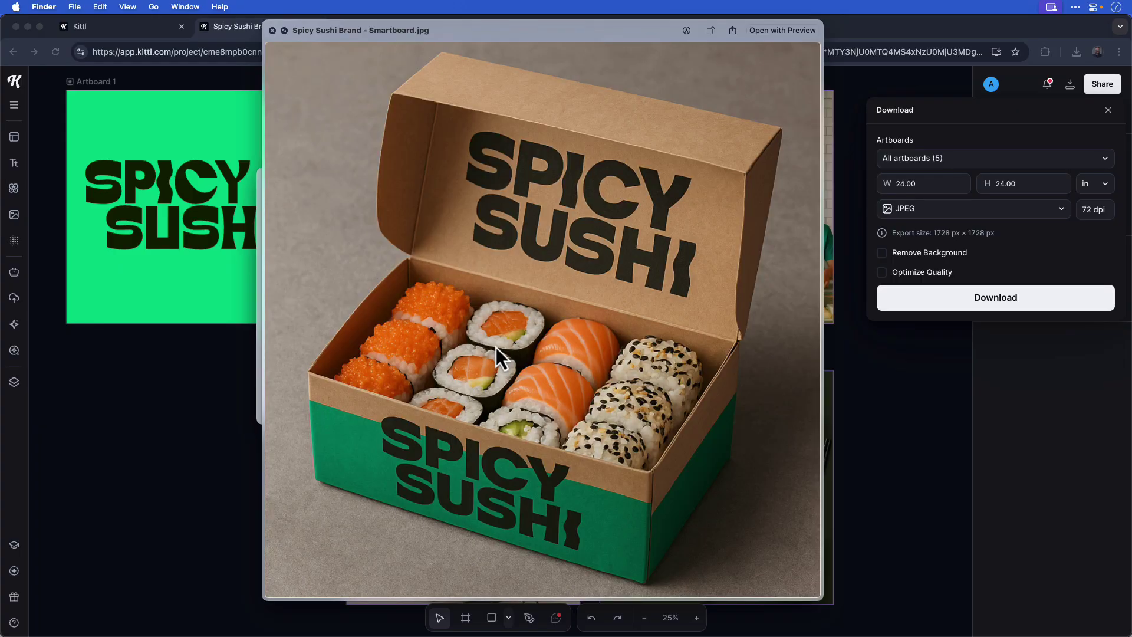